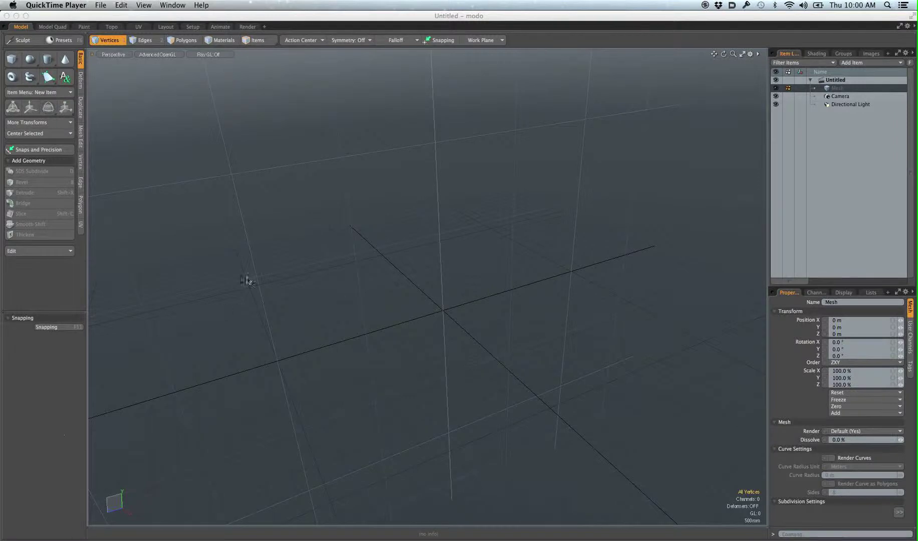
Switch to modo and add a sphere at the origin of the untitled scene
{"action": "left_click_drag", "start_coordinate": [394, 329], "coordinate": [397, 258], "text": "alt"}
{"action": "left_click_drag", "start_coordinate": [461, 315], "coordinate": [483, 338], "text": "alt"}
{"action": "left_click", "coordinate": [723, 540]}
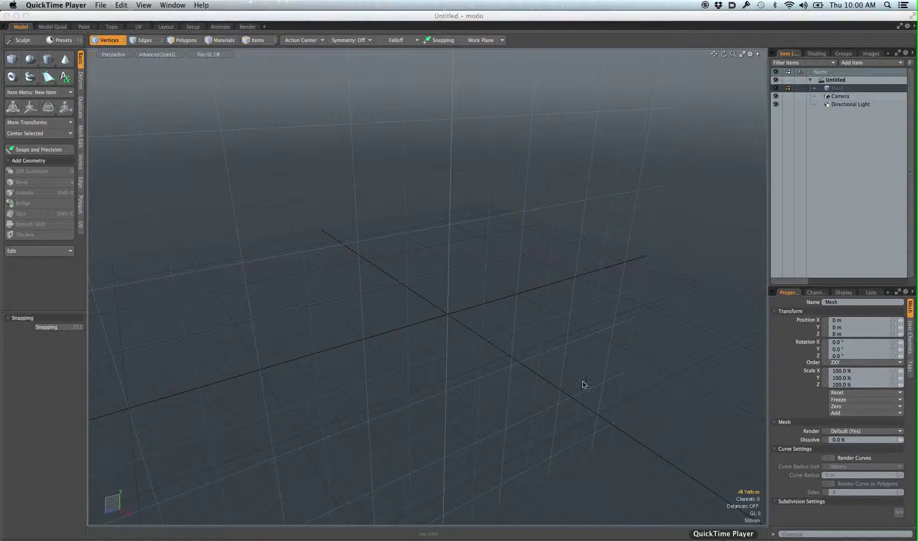
{"action": "left_click", "coordinate": [585, 385]}
{"action": "left_click_drag", "start_coordinate": [395, 290], "coordinate": [418, 287], "text": "alt"}
{"action": "left_click_drag", "start_coordinate": [451, 315], "coordinate": [511, 315], "text": "ctrl+alt"}
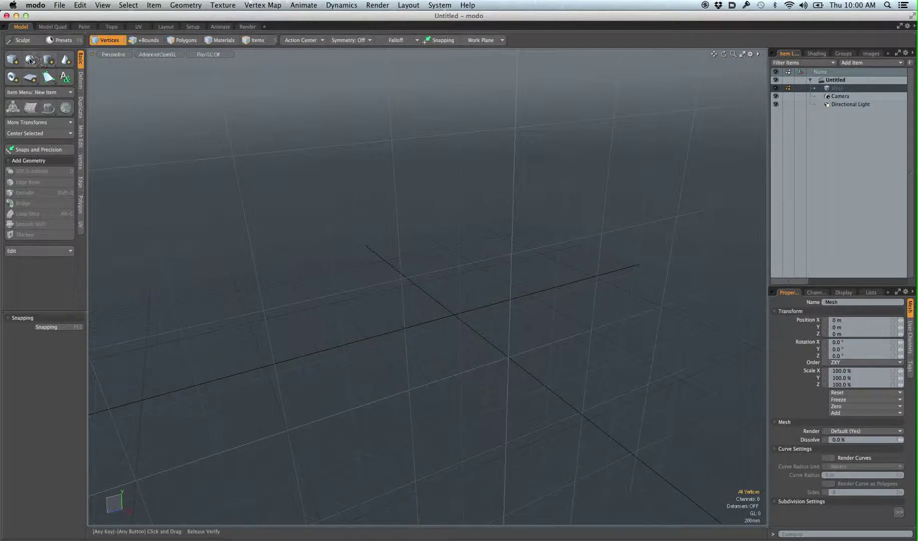
{"action": "left_click", "coordinate": [30, 59]}
{"action": "left_click_drag", "start_coordinate": [471, 319], "coordinate": [456, 271], "text": "alt+shift"}
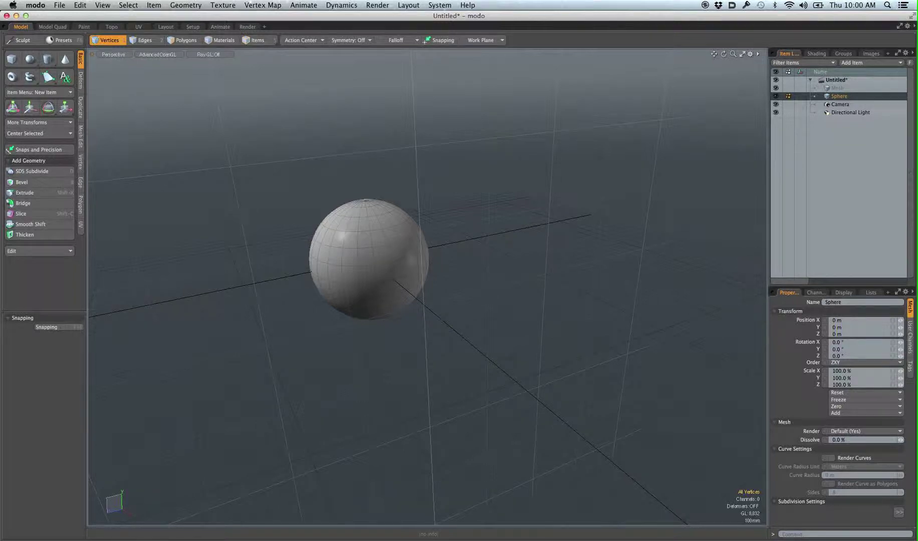
Save the scene as 1_model in Luxology Scene format, inside a new Desktop folder named mdd
{"action": "left_click", "coordinate": [59, 5]}
{"action": "left_click", "coordinate": [80, 245]}
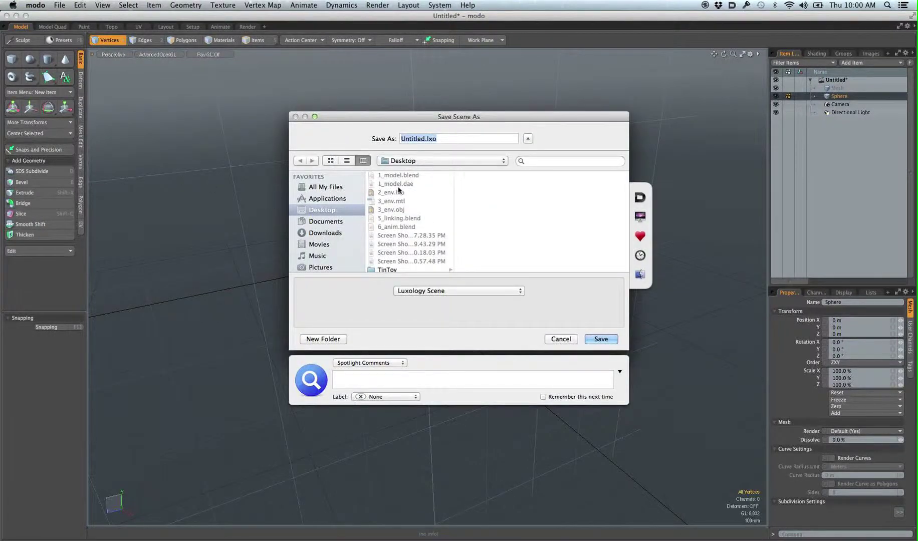
{"action": "type", "text": "1_"}
{"action": "left_click", "coordinate": [337, 339]}
{"action": "type", "text": "mdd"}
{"action": "key", "text": "Return"}
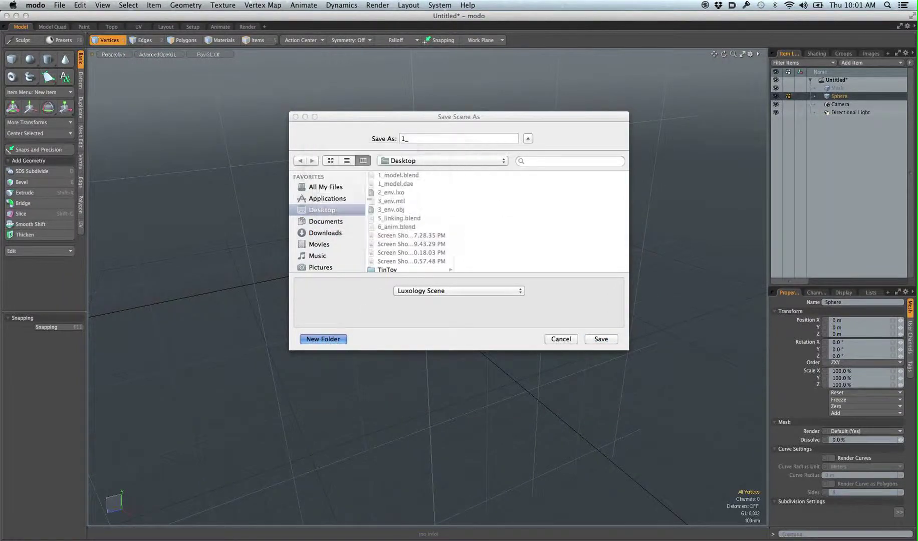
{"action": "type", "text": "model"}
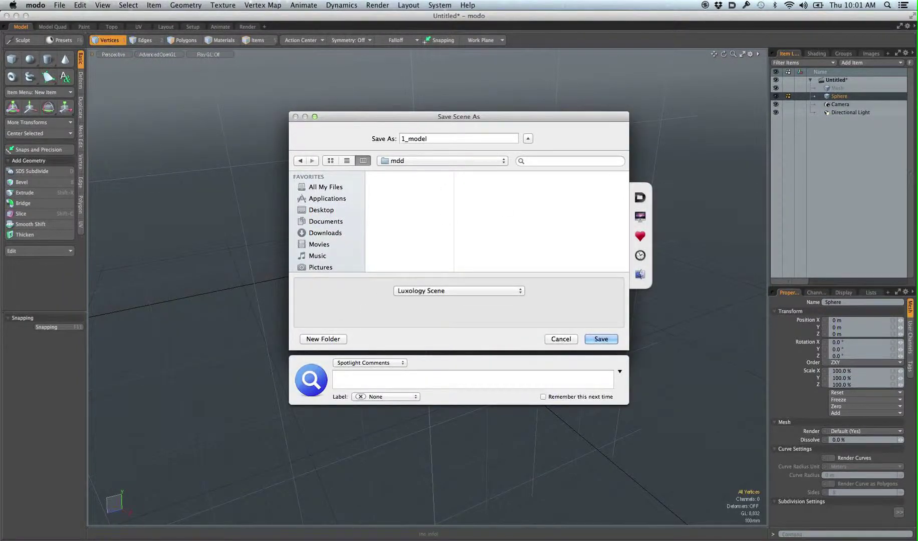
{"action": "key", "text": "Return"}
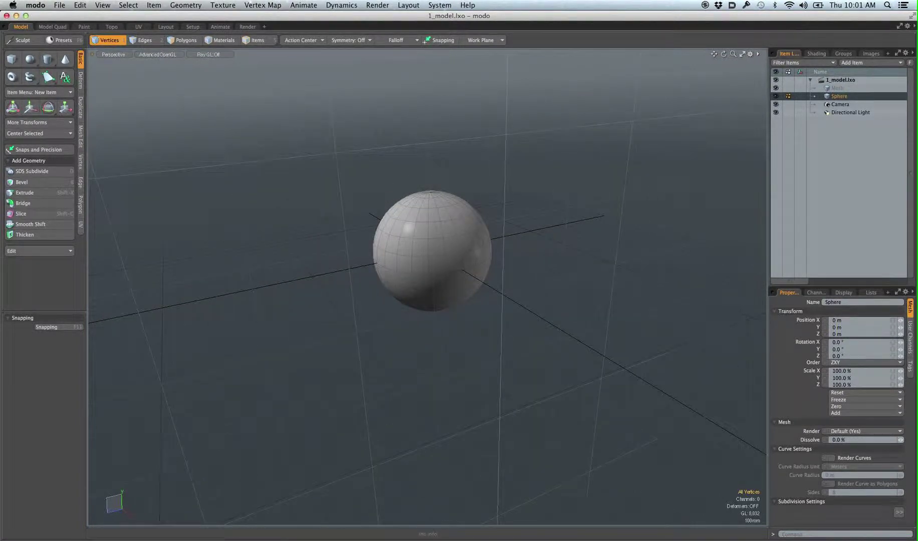
Export the sphere to the Desktop as a Wavefront OBJ file named 2_model.obj
{"action": "left_click", "coordinate": [59, 5]}
{"action": "left_click", "coordinate": [107, 272]}
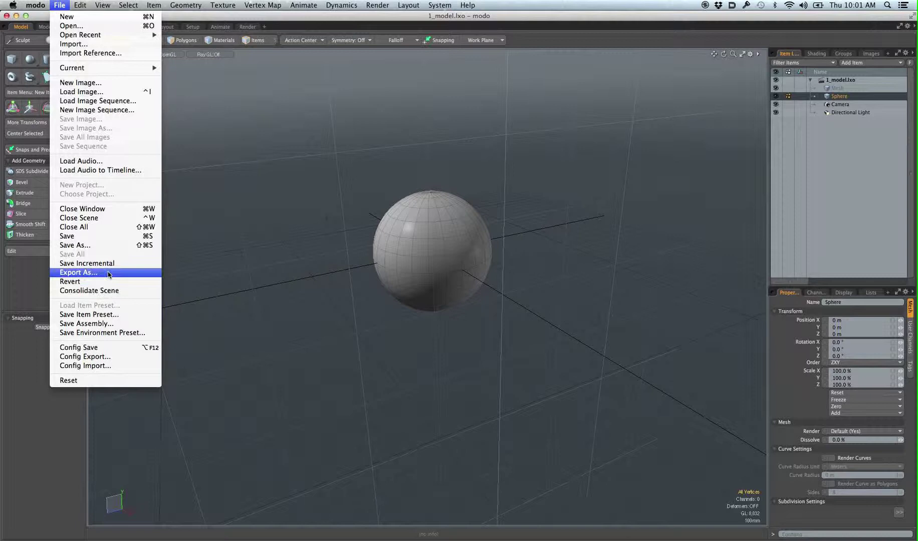
{"action": "left_click", "coordinate": [458, 291]}
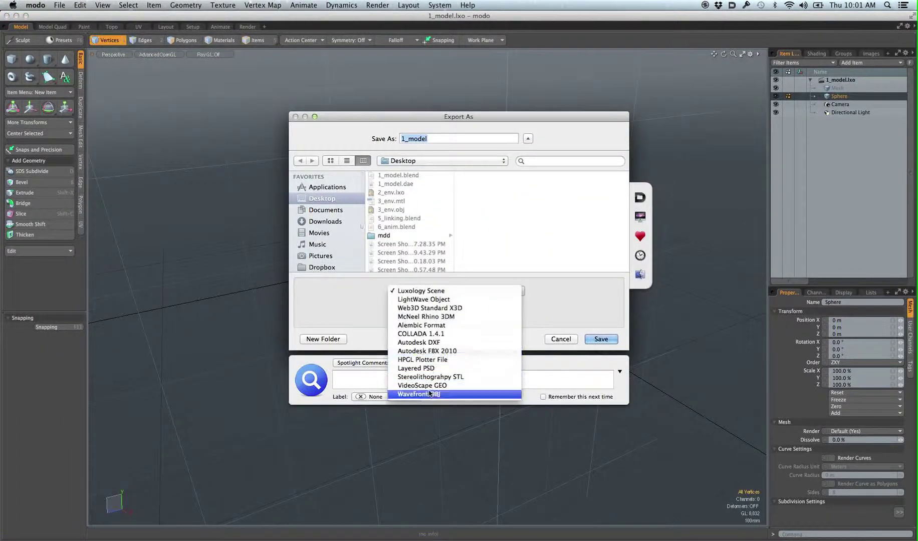
{"action": "left_click", "coordinate": [426, 409]}
{"action": "key", "text": "Left"}
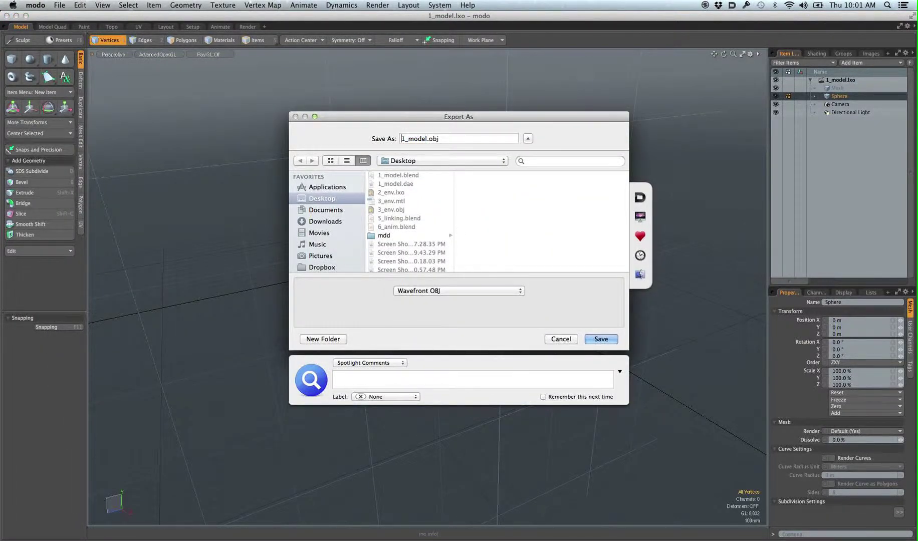
{"action": "key", "text": "Delete"}
{"action": "type", "text": "2"}
{"action": "key", "text": "Return"}
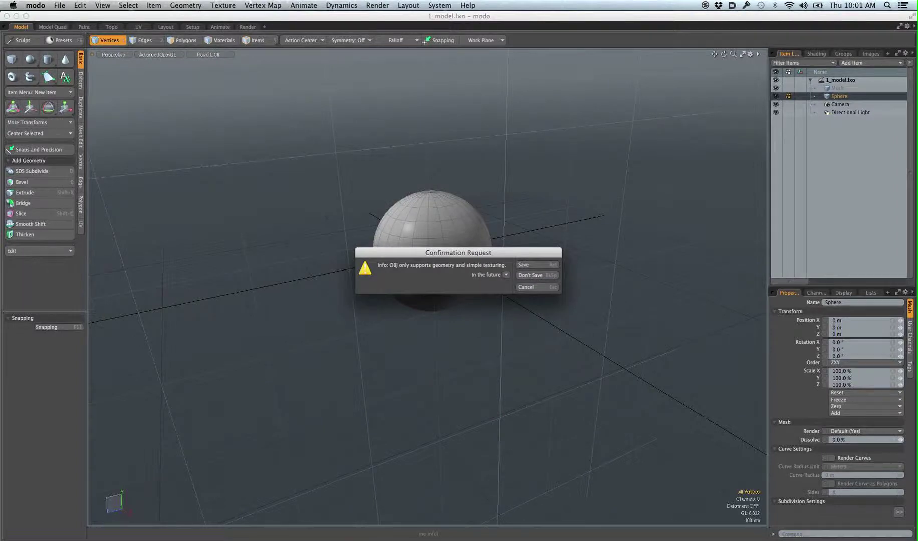
{"action": "key", "text": "Return"}
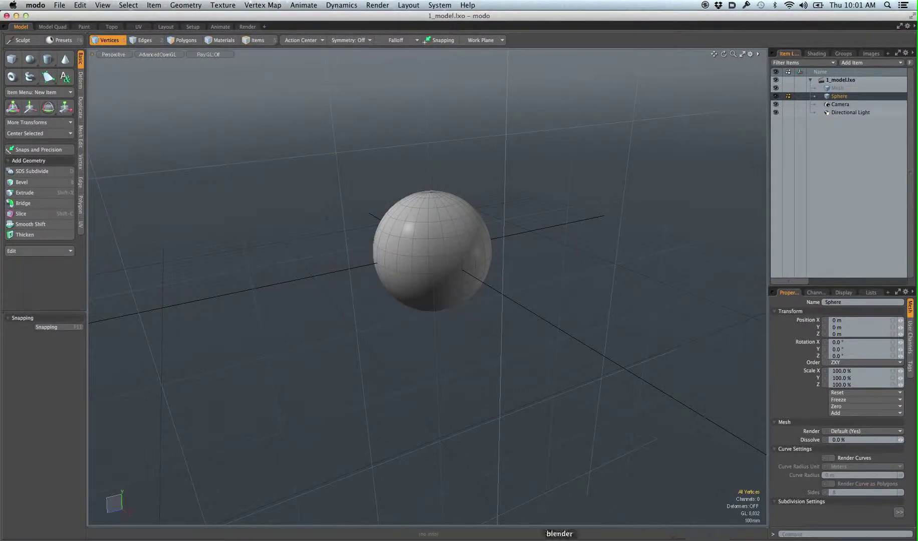
Switch to Blender and check the Import-Export: NewTek MDD format add-on in the user preferences
{"action": "left_click", "coordinate": [557, 535]}
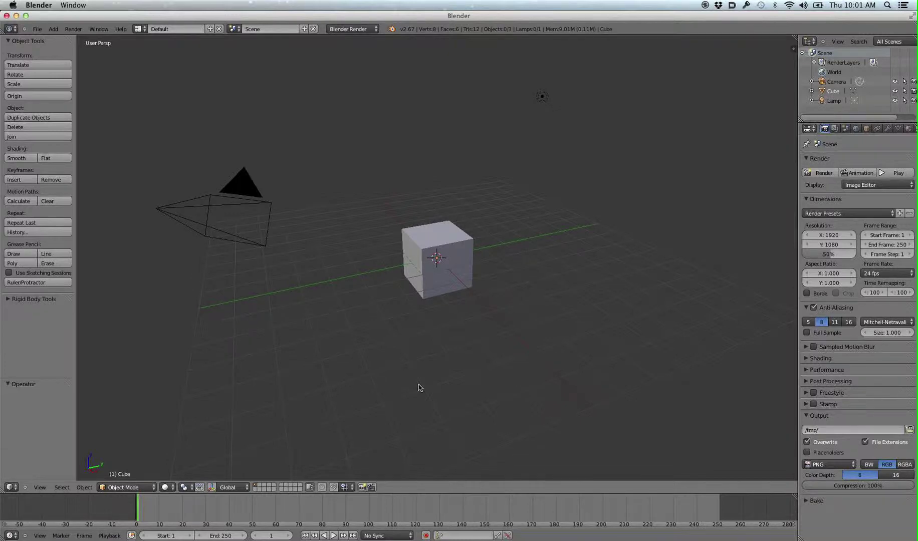
{"action": "middle_click_drag", "start_coordinate": [459, 283], "coordinate": [434, 277], "text": "shift"}
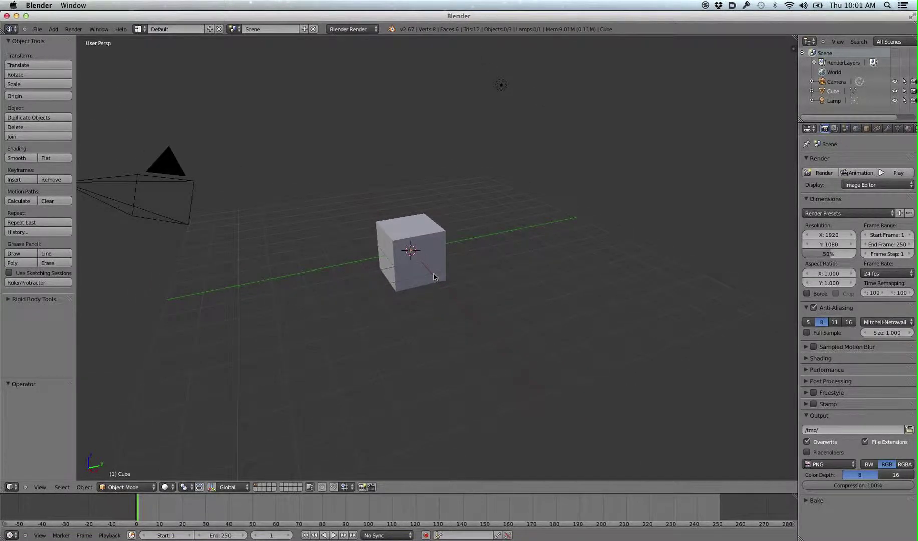
{"action": "mouse_move", "coordinate": [372, 202]}
{"action": "middle_mouse_down"}
{"action": "mouse_move", "coordinate": [348, 190]}
{"action": "mouse_move", "coordinate": [363, 196]}
{"action": "middle_mouse_up"}
{"action": "left_click", "coordinate": [37, 29]}
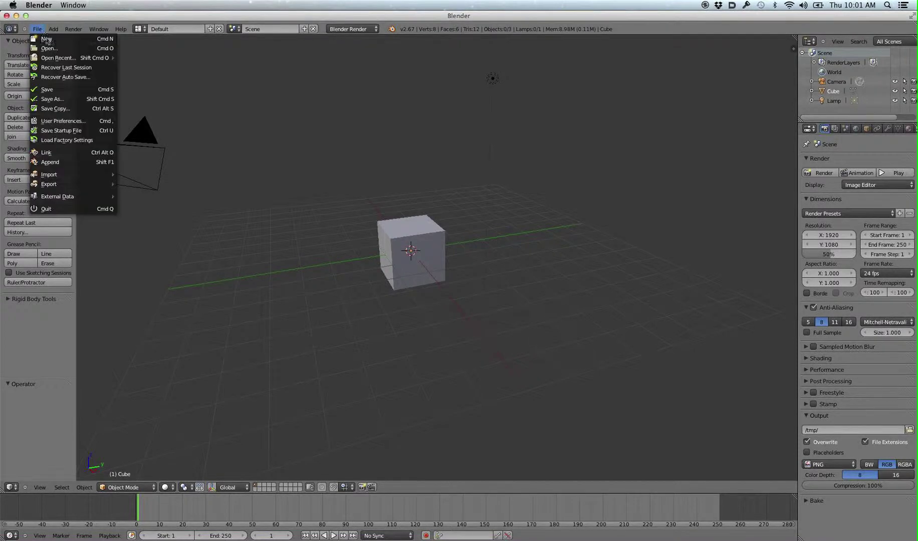
{"action": "left_click", "coordinate": [59, 120]}
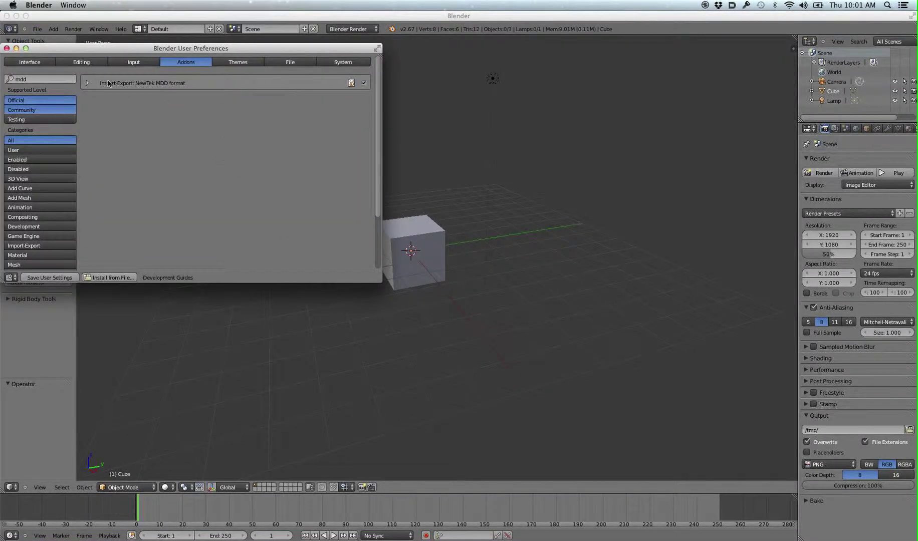
{"action": "left_click", "coordinate": [40, 79]}
{"action": "left_click", "coordinate": [308, 94]}
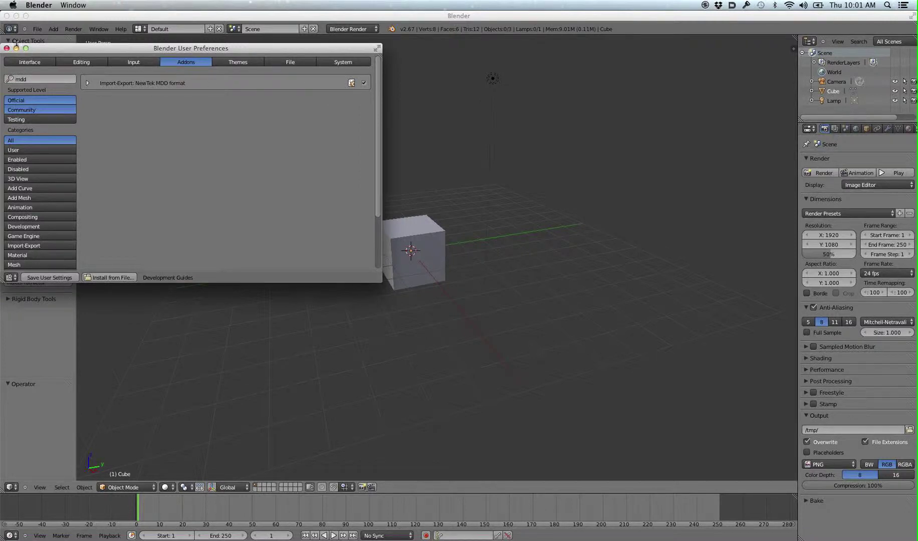
{"action": "left_click_drag", "start_coordinate": [47, 49], "coordinate": [73, 64]}
{"action": "key", "text": "super+w"}
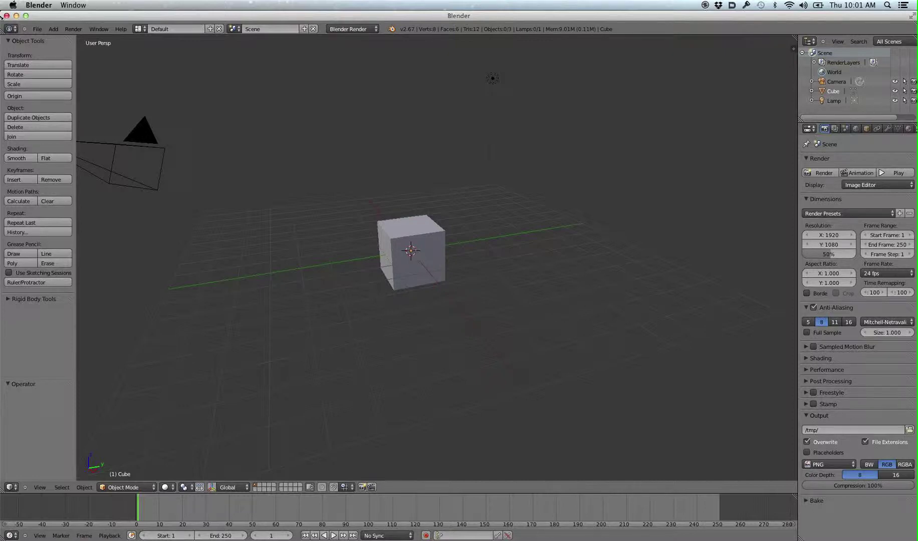
Delete the default cube from the scene
{"action": "right_click", "coordinate": [405, 280]}
{"action": "key", "text": "x"}
{"action": "left_click", "coordinate": [401, 283]}
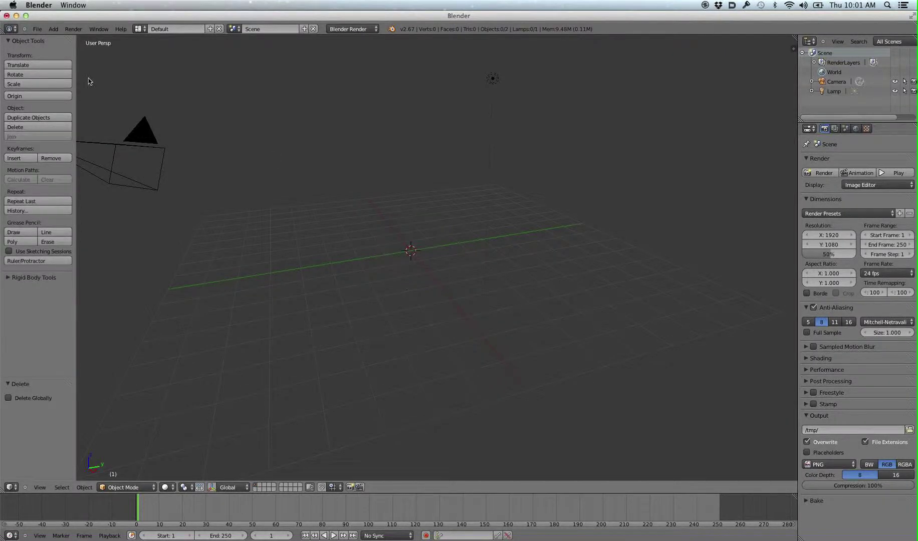
Start a Wavefront (.obj) import and browse to the mdd folder on the Desktop
{"action": "left_click", "coordinate": [37, 29]}
{"action": "mouse_move", "coordinate": [75, 175]}
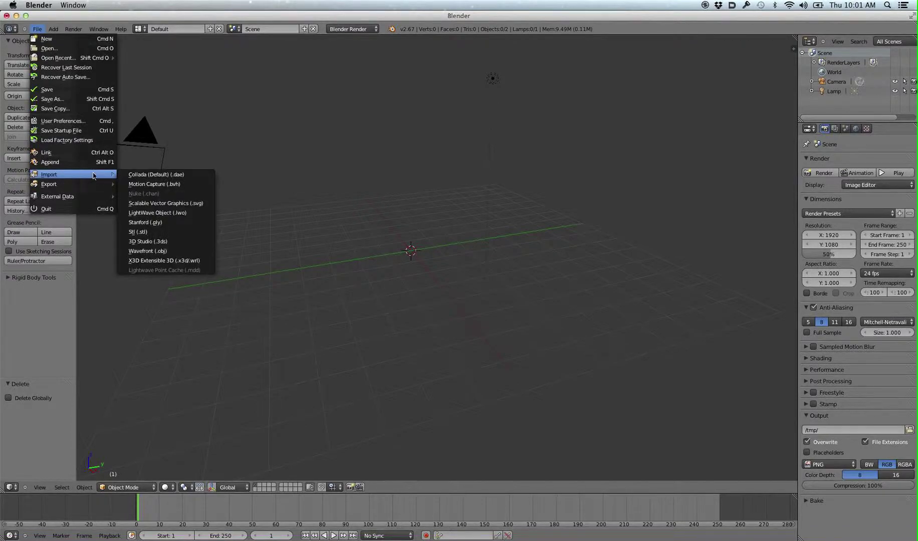
{"action": "left_click", "coordinate": [168, 250]}
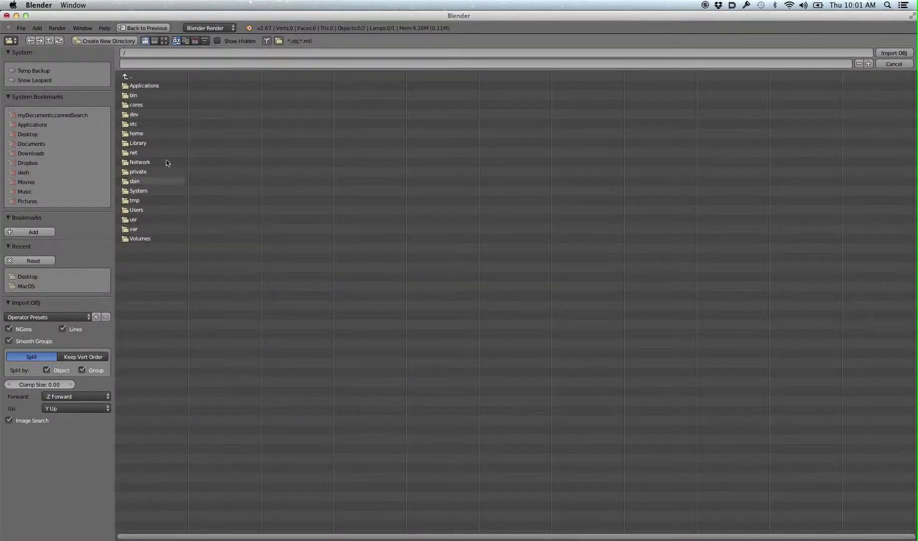
{"action": "left_click", "coordinate": [140, 86]}
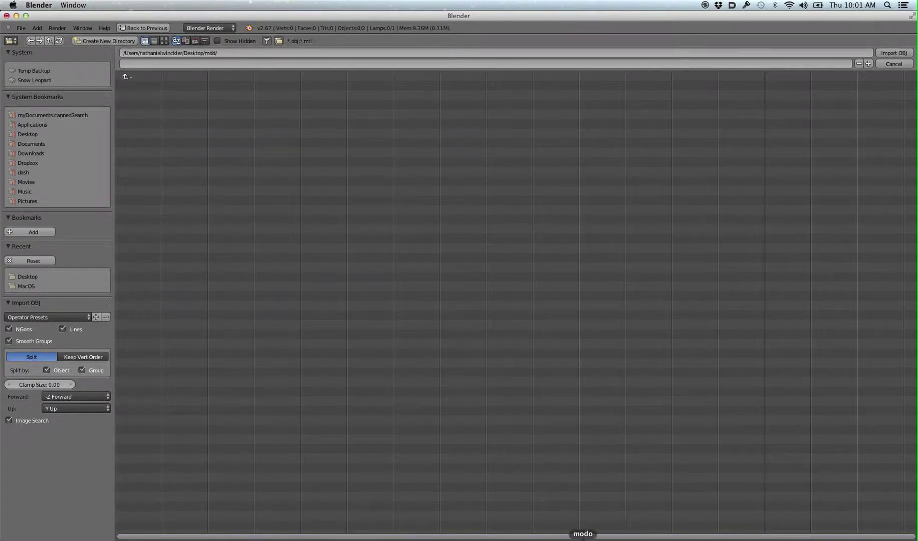
Switch to modo and export the sphere as a Wavefront OBJ named 2_model into the mdd folder
{"action": "left_click", "coordinate": [582, 539]}
{"action": "left_click", "coordinate": [60, 5]}
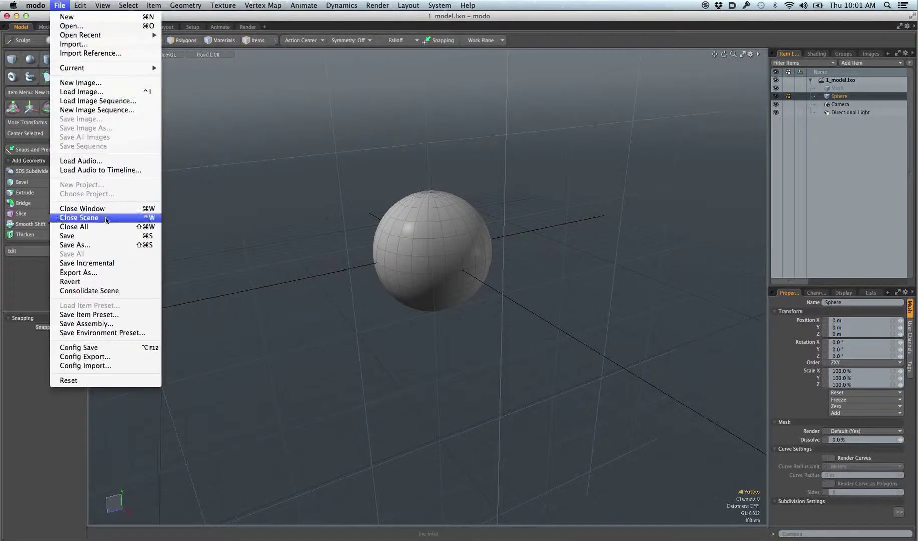
{"action": "left_click", "coordinate": [98, 273]}
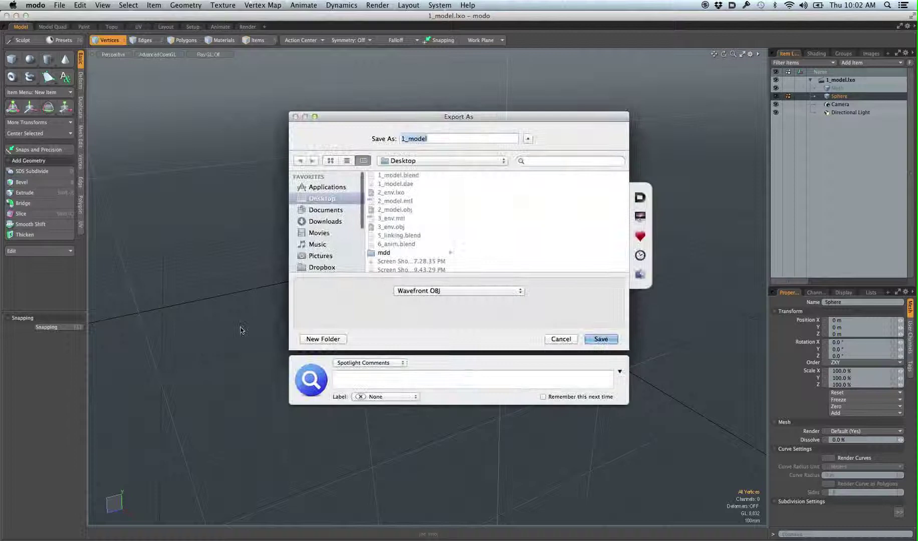
{"action": "left_click", "coordinate": [402, 139]}
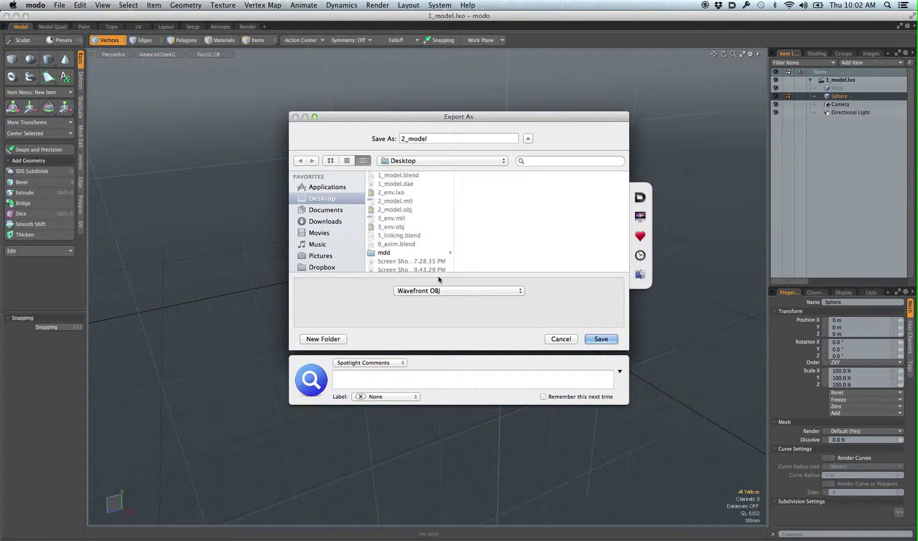
{"action": "left_click", "coordinate": [397, 245]}
{"action": "left_click", "coordinate": [397, 252]}
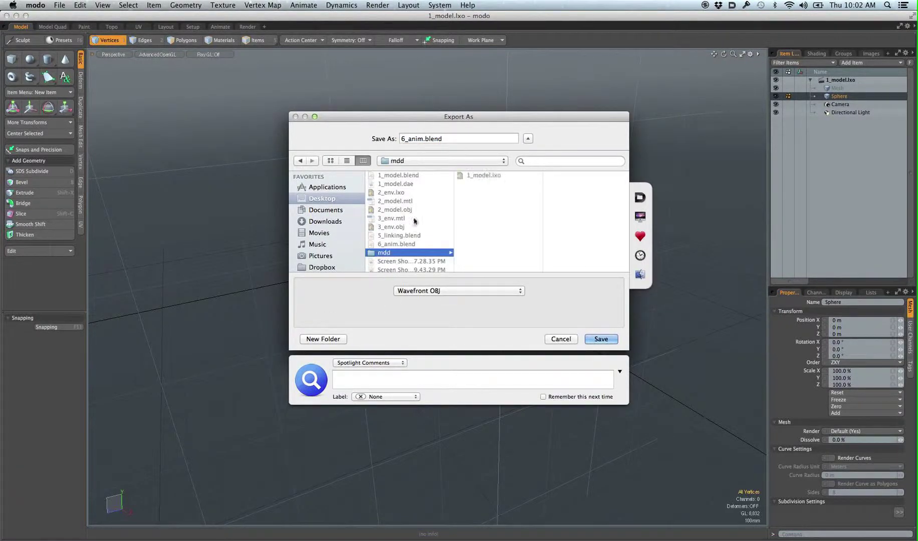
{"action": "left_click", "coordinate": [484, 175]}
{"action": "left_click_drag", "start_coordinate": [444, 140], "coordinate": [347, 139]}
{"action": "type", "text": "2_model"}
{"action": "key", "text": "Return"}
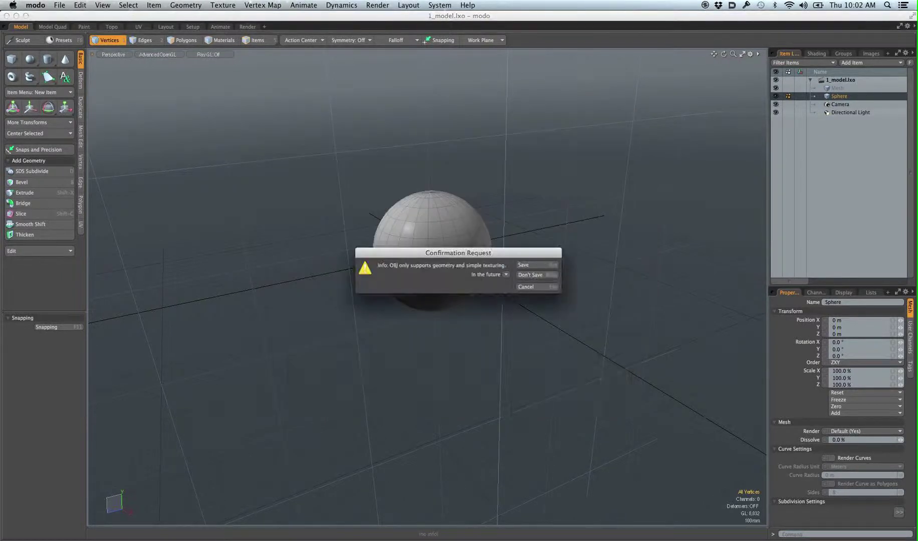
{"action": "key", "text": "Return"}
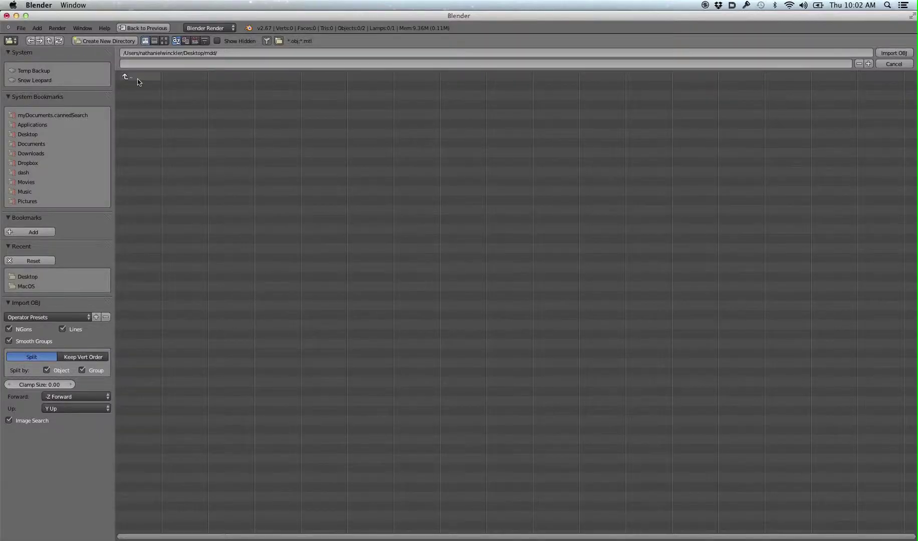
Switch to Blender, refresh the mdd folder's file list and import 2_model.obj
{"action": "left_click", "coordinate": [59, 43]}
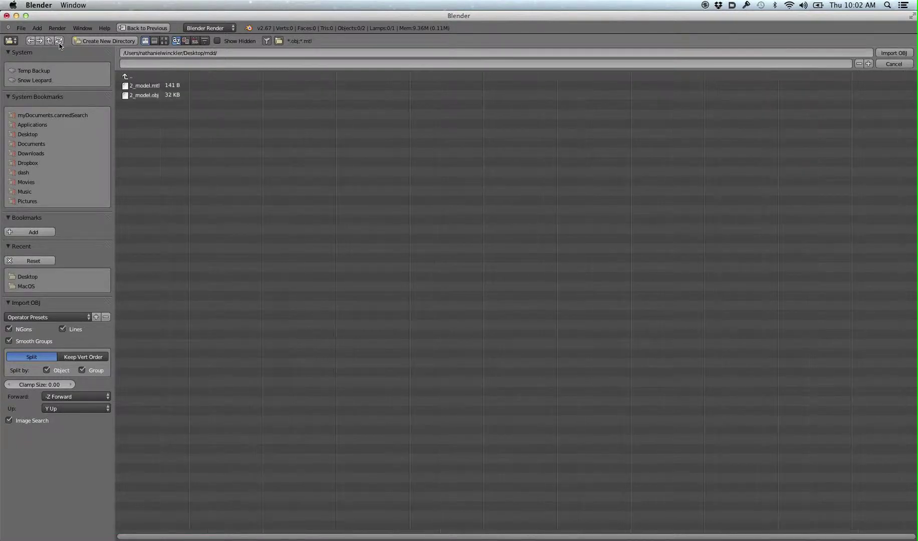
{"action": "left_click", "coordinate": [144, 95]}
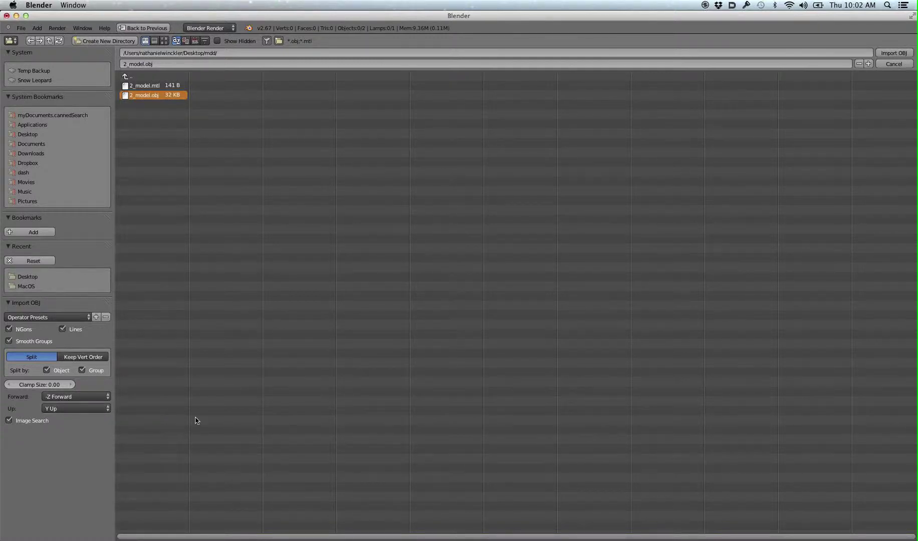
{"action": "key", "text": "Escape"}
{"action": "middle_click_drag", "start_coordinate": [405, 232], "coordinate": [566, 232], "text": "ctrl"}
{"action": "key", "text": "space"}
{"action": "type", "text": "view sel"}
{"action": "key", "text": "Return"}
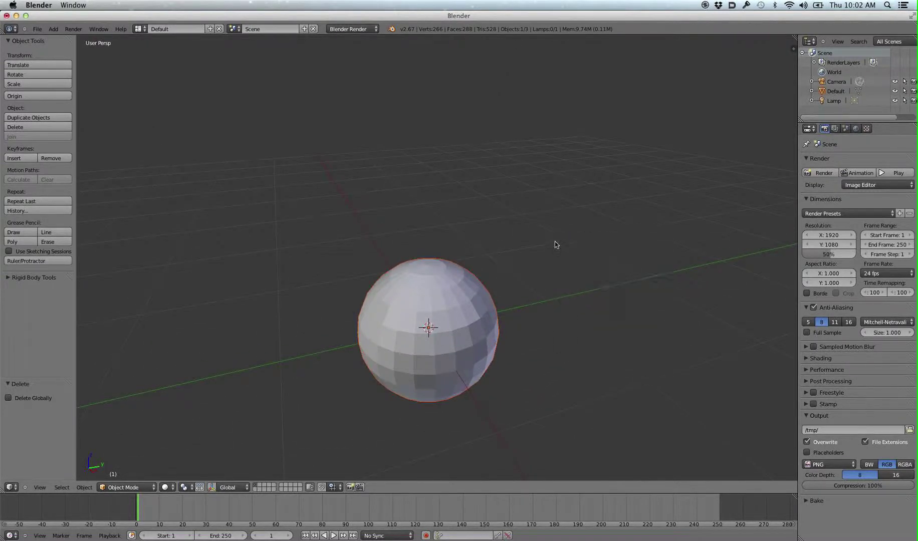
{"action": "key", "text": "super+Tab"}
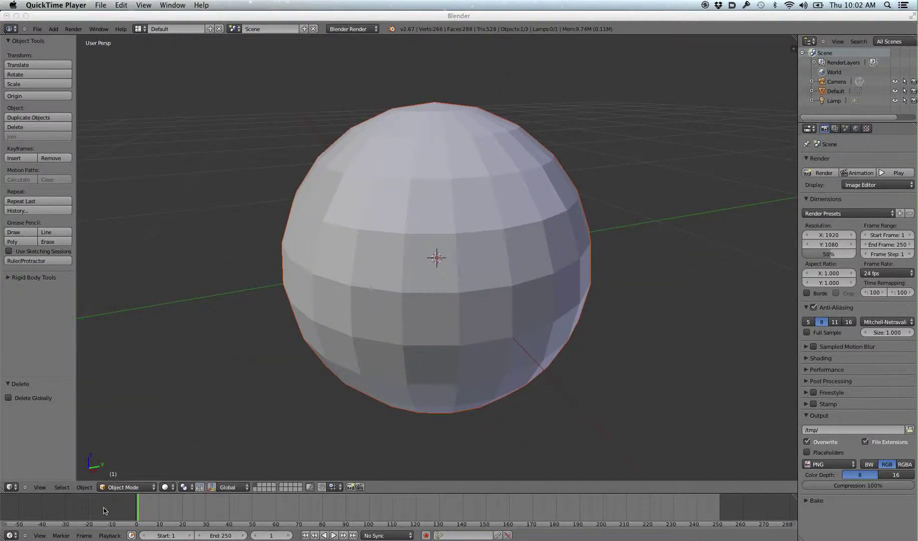
{"action": "key", "text": "super+Tab"}
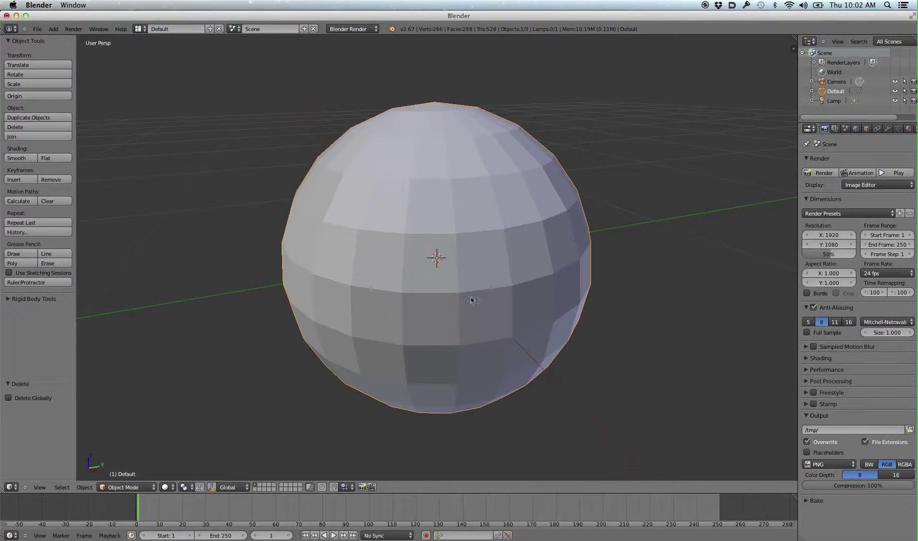
Insert a LocRot keyframe for the imported sphere at frame 1
{"action": "scroll", "coordinate": [471, 300], "scroll_direction": "down", "scroll_amount": 4}
{"action": "scroll", "coordinate": [381, 311], "scroll_direction": "down", "scroll_amount": 2}
{"action": "mouse_move", "coordinate": [500, 302]}
{"action": "middle_mouse_down", "text": "shift"}
{"action": "mouse_move", "coordinate": [407, 311]}
{"action": "mouse_move", "coordinate": [395, 289]}
{"action": "mouse_move", "coordinate": [412, 282]}
{"action": "mouse_move", "coordinate": [377, 308]}
{"action": "mouse_move", "coordinate": [436, 270]}
{"action": "mouse_move", "coordinate": [469, 287]}
{"action": "middle_mouse_up", "text": "shift"}
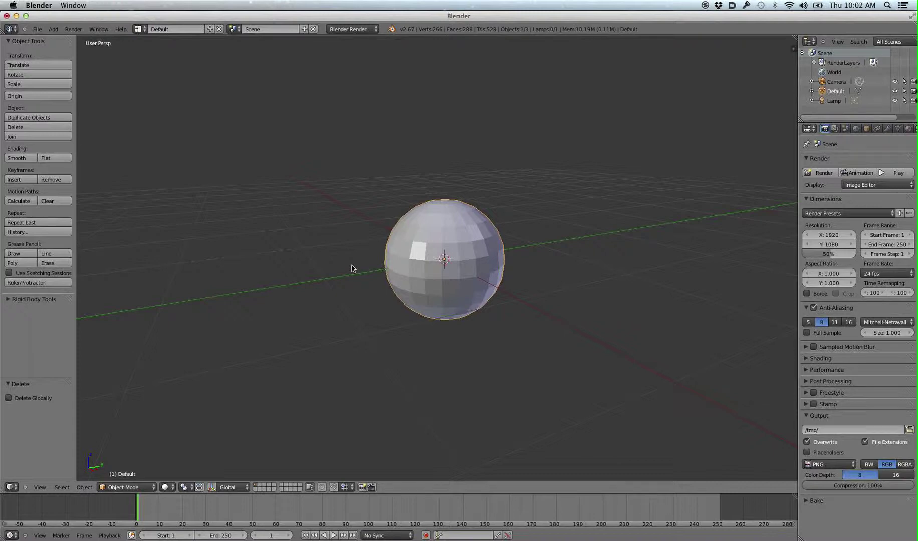
{"action": "key", "text": "i"}
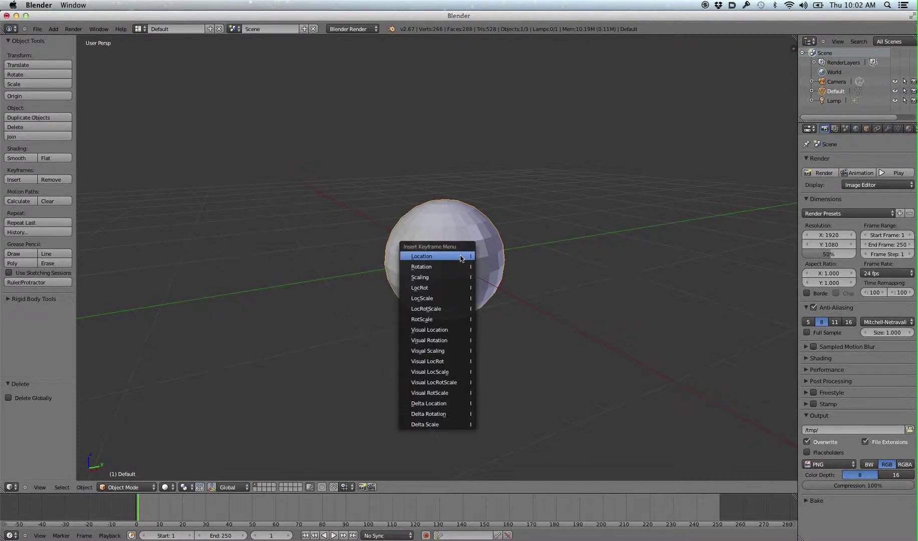
{"action": "left_click", "coordinate": [442, 290]}
At frame 28, move the sphere up and away from the origin along positive Y, rotate it and keyframe the new pose
{"action": "left_click_drag", "start_coordinate": [229, 517], "coordinate": [201, 517]}
{"action": "key", "text": "g"}
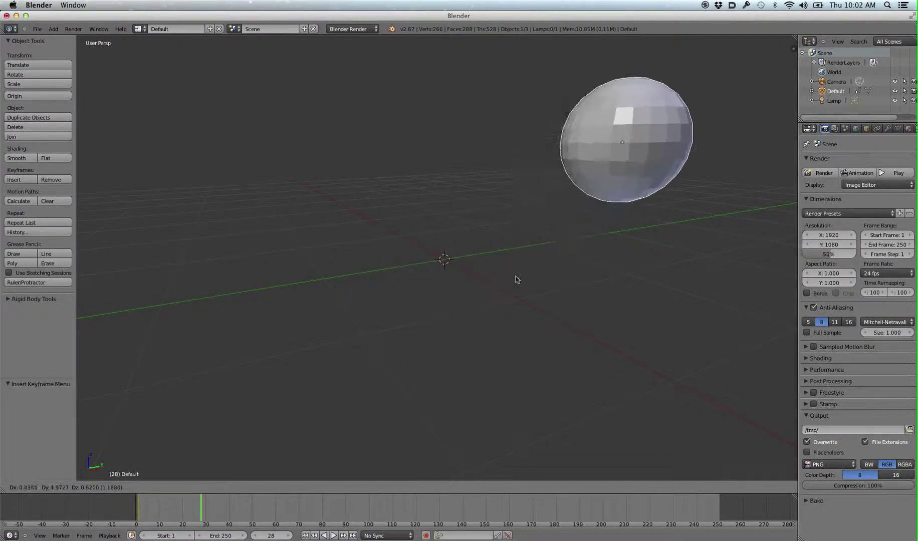
{"action": "left_click", "coordinate": [516, 279]}
{"action": "key", "text": "r"}
{"action": "left_click", "coordinate": [759, 237]}
{"action": "key", "text": "i"}
{"action": "left_click", "coordinate": [759, 239]}
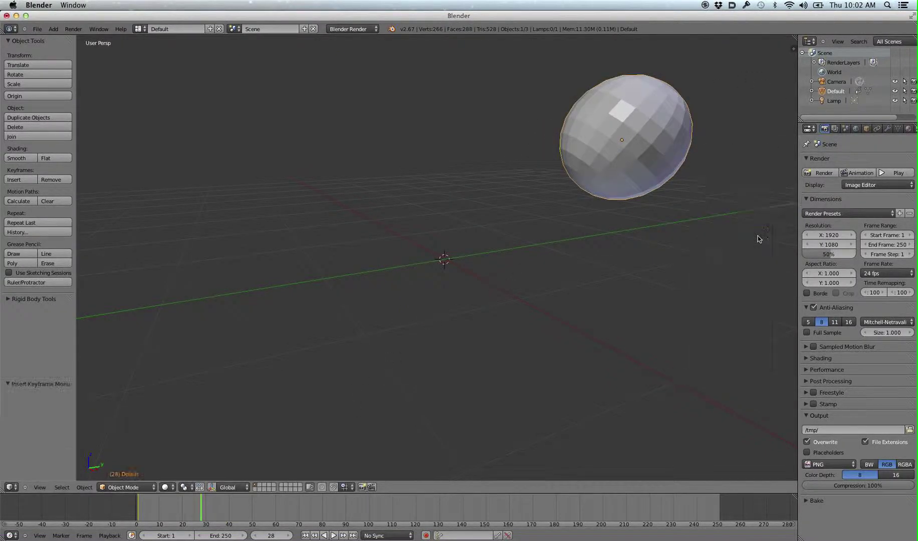
At frame 52, move the sphere about -1.4 in X and -2.9 in Y, rotate it about -70° and keyframe the pose
{"action": "left_click", "coordinate": [257, 517]}
{"action": "key", "text": "g"}
{"action": "left_click", "coordinate": [228, 242]}
{"action": "key", "text": "r"}
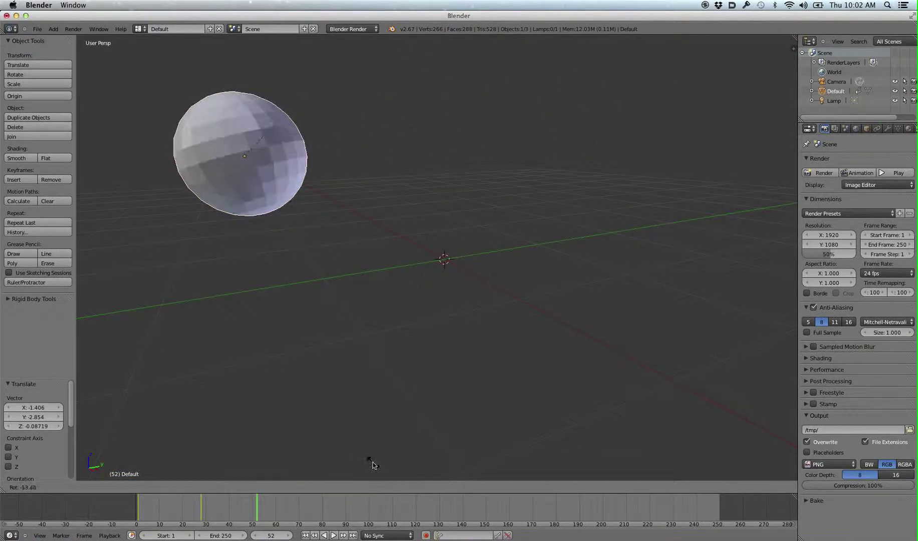
{"action": "left_click", "coordinate": [339, 415]}
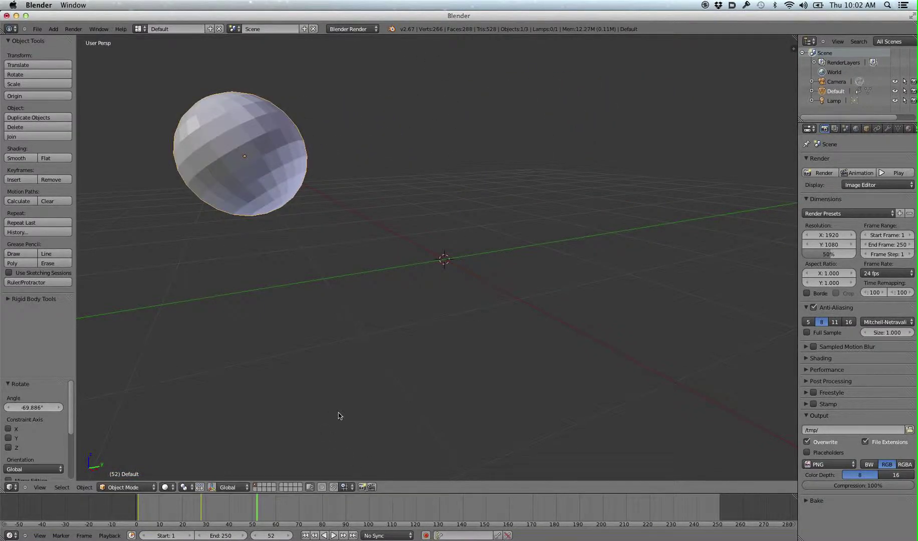
{"action": "key", "text": "i"}
{"action": "left_click", "coordinate": [393, 348]}
Scrub the animation back to frame 0 and reselect only the sphere
{"action": "middle_click_drag", "start_coordinate": [465, 311], "coordinate": [450, 231]}
{"action": "left_click_drag", "start_coordinate": [257, 507], "coordinate": [122, 507]}
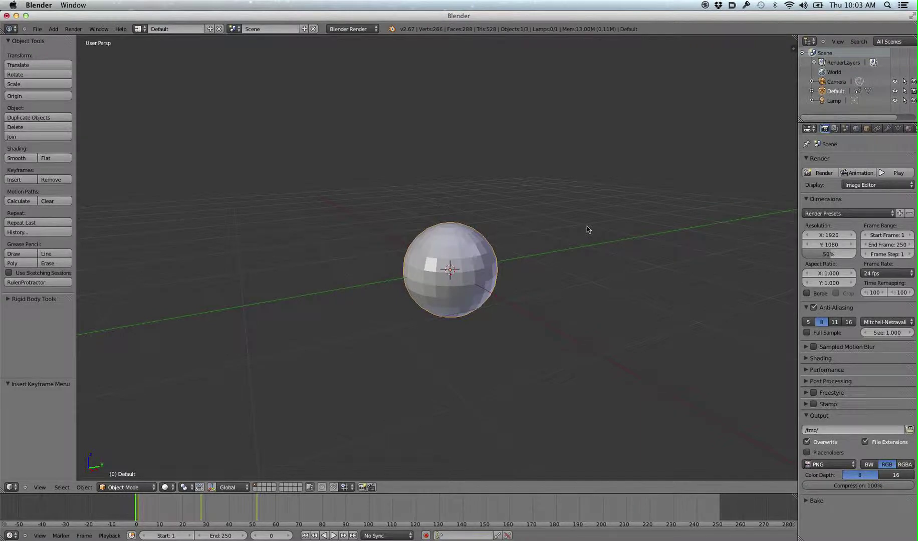
{"action": "key", "text": "a"}
{"action": "right_click", "coordinate": [440, 263]}
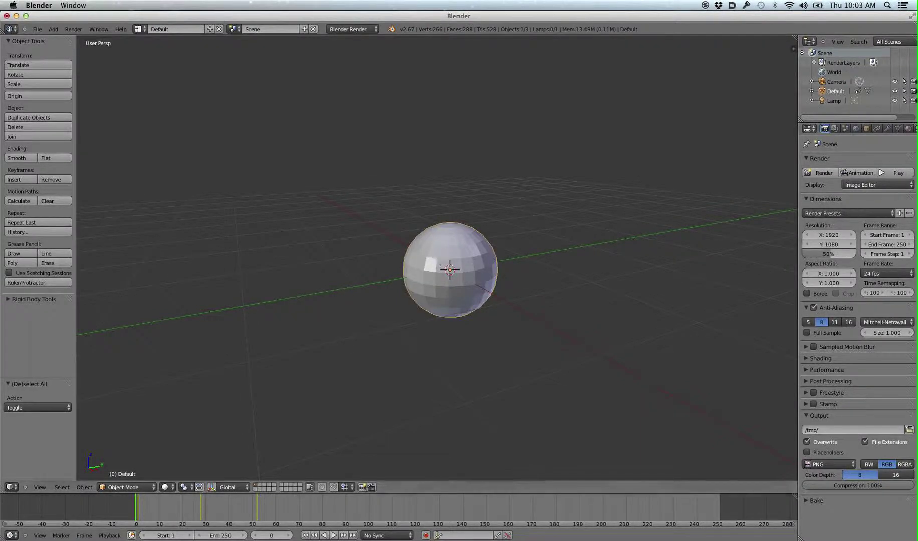
Export the sphere's animation as a Lightwave Point Cache named 4_sphere_anim.mdd in the mdd folder
{"action": "left_click", "coordinate": [38, 28]}
{"action": "mouse_move", "coordinate": [85, 185]}
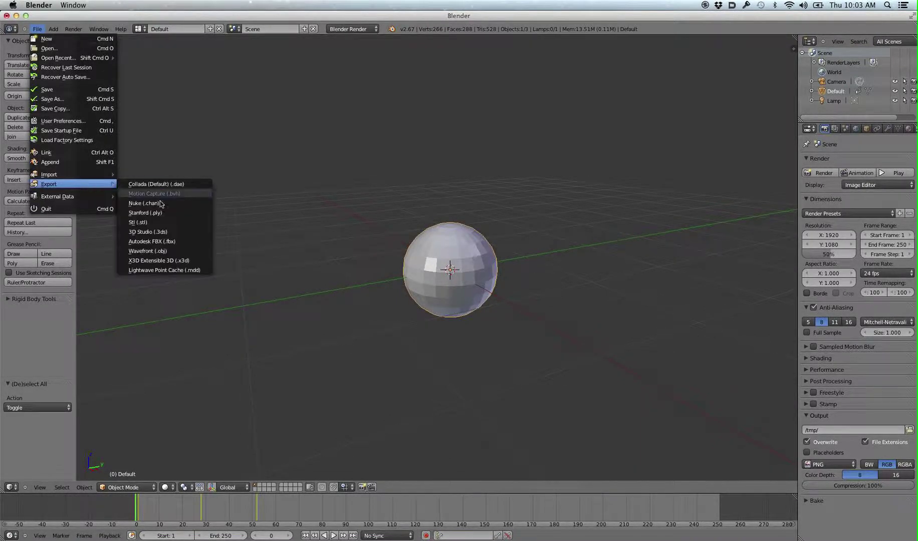
{"action": "left_click", "coordinate": [155, 271]}
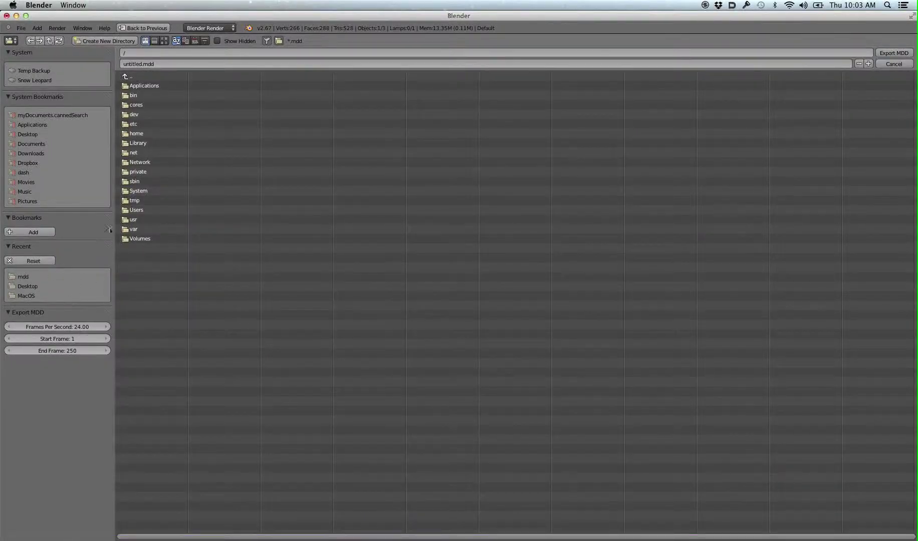
{"action": "left_click", "coordinate": [25, 277]}
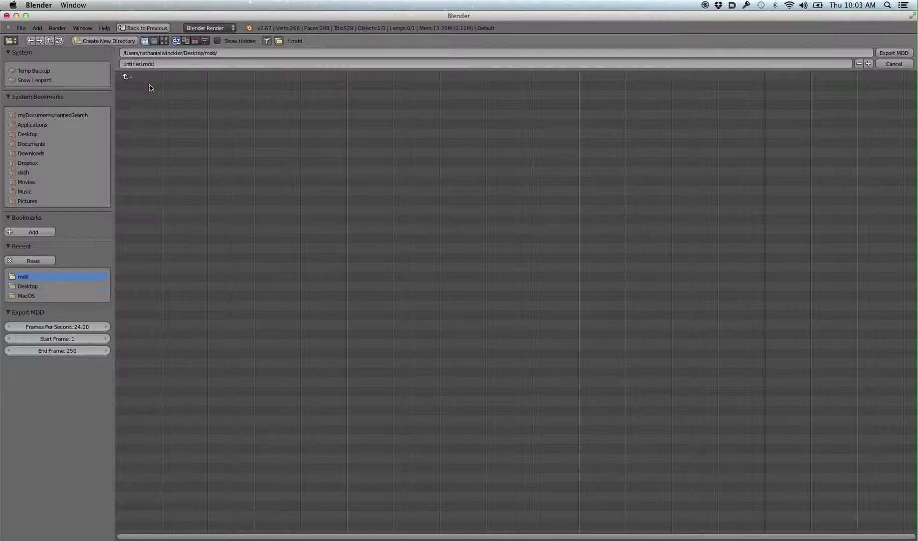
{"action": "left_click", "coordinate": [148, 65]}
{"action": "type", "text": "4_sphere_anim"}
{"action": "key", "text": "Return"}
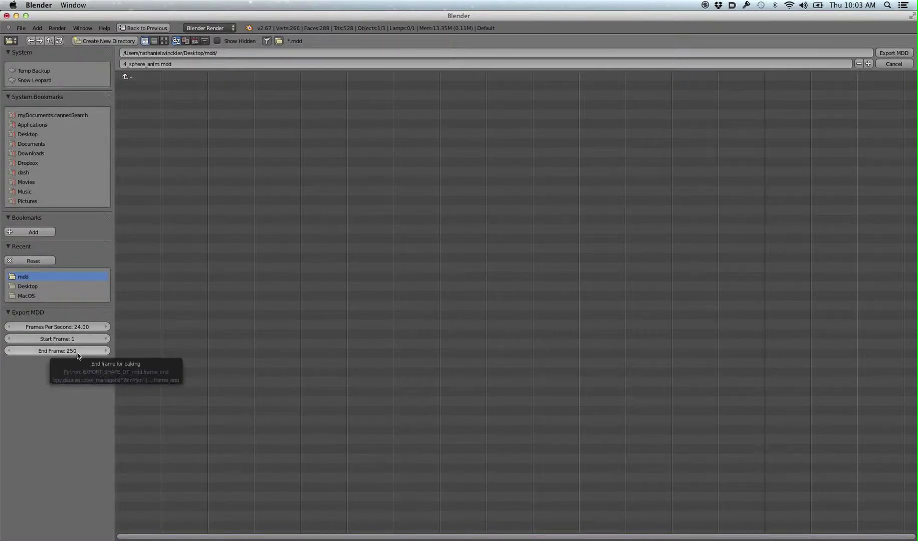
{"action": "left_click", "coordinate": [894, 53]}
Save the Blender scene as 3_anim.blend in the mdd folder
{"action": "key", "text": "ctrl+s"}
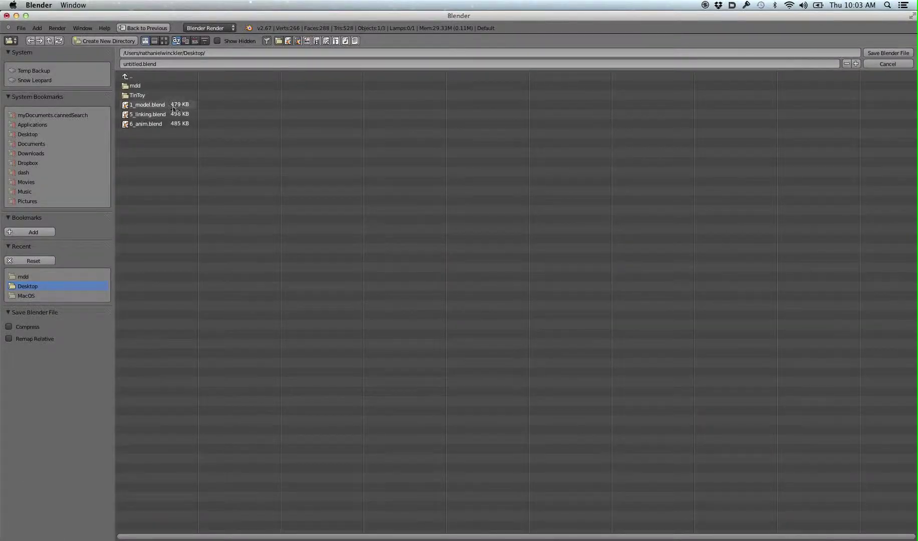
{"action": "left_click", "coordinate": [135, 85]}
{"action": "left_click", "coordinate": [146, 64]}
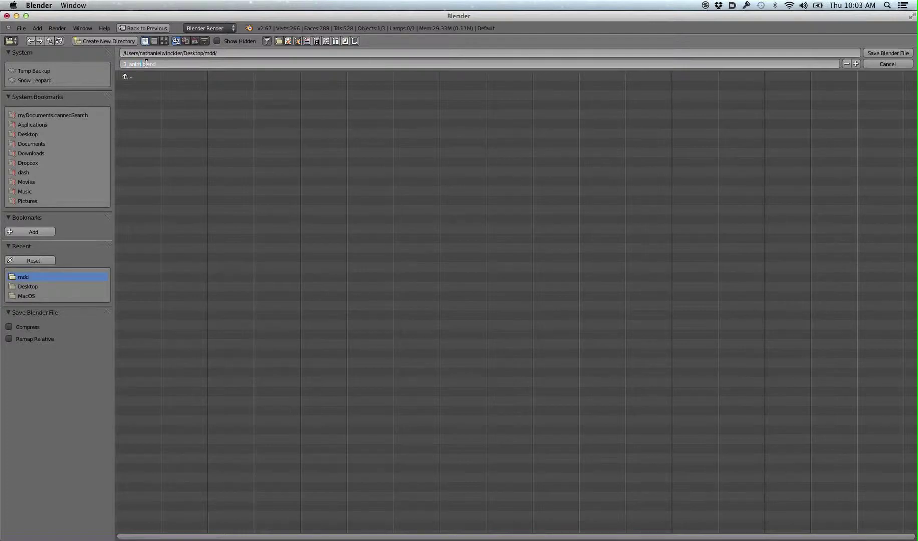
{"action": "type", "text": "3_anim.blend"}
{"action": "key", "text": "Return"}
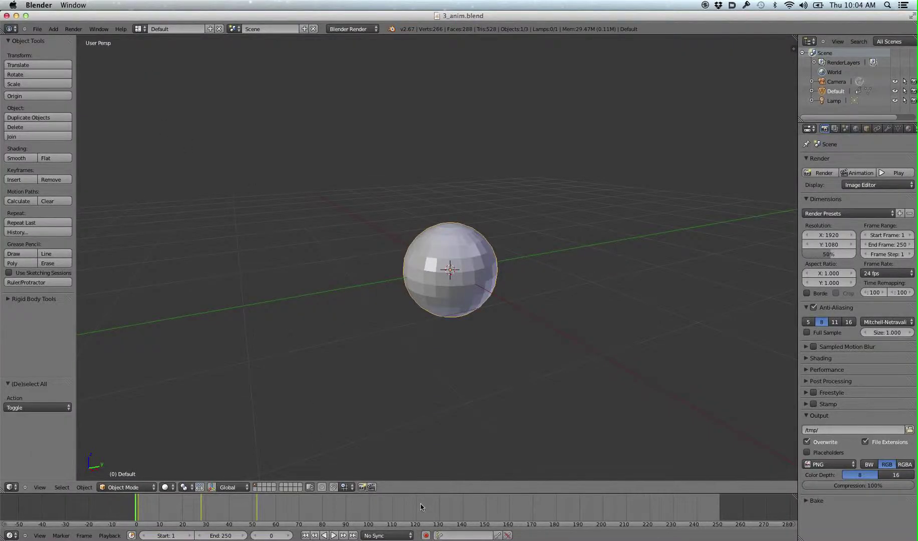
Switch to modo and apply an MDD File deformer to the sphere, loading 4_sphere_anim.mdd from the mdd folder
{"action": "left_click", "coordinate": [583, 539]}
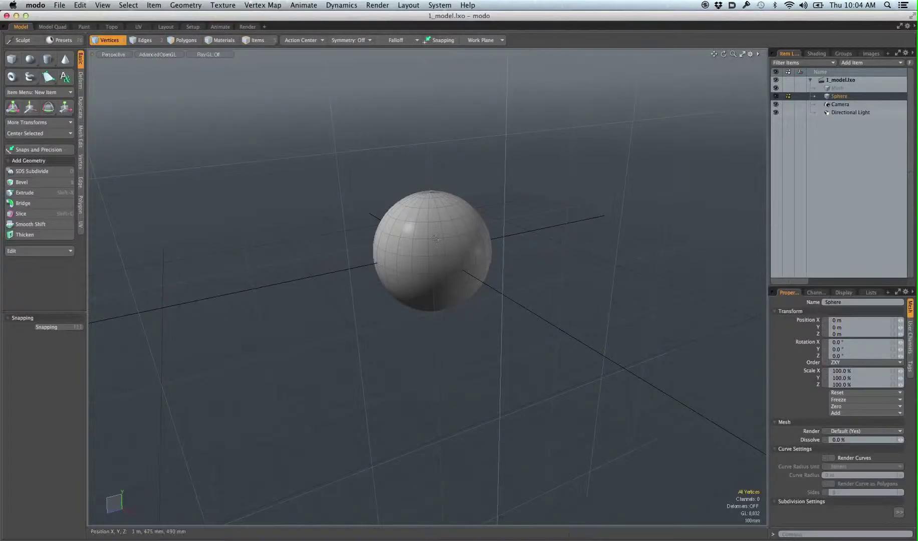
{"action": "left_click", "coordinate": [192, 26]}
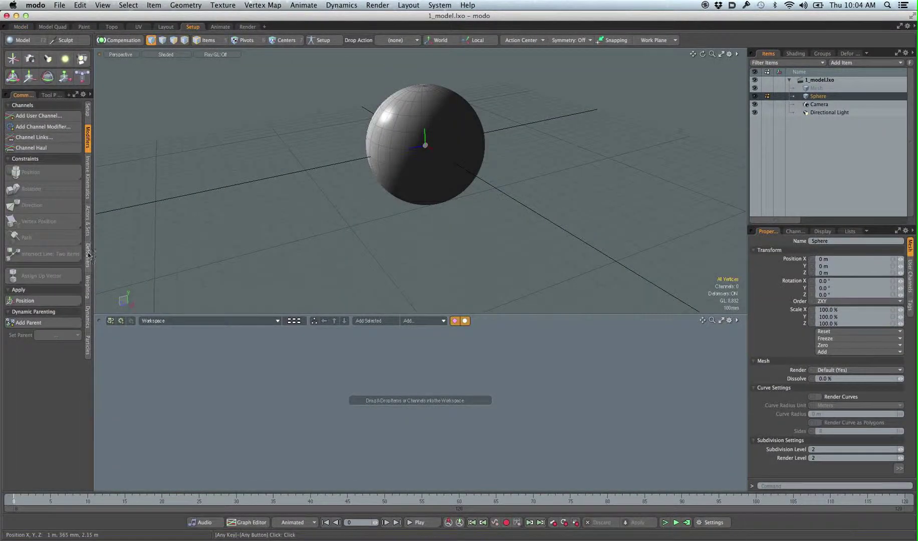
{"action": "left_click", "coordinate": [88, 256]}
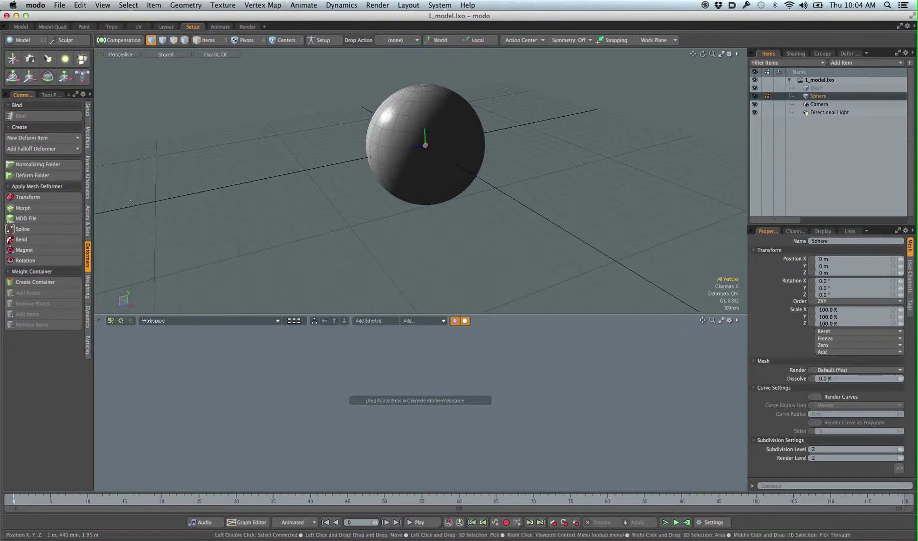
{"action": "left_click", "coordinate": [57, 220]}
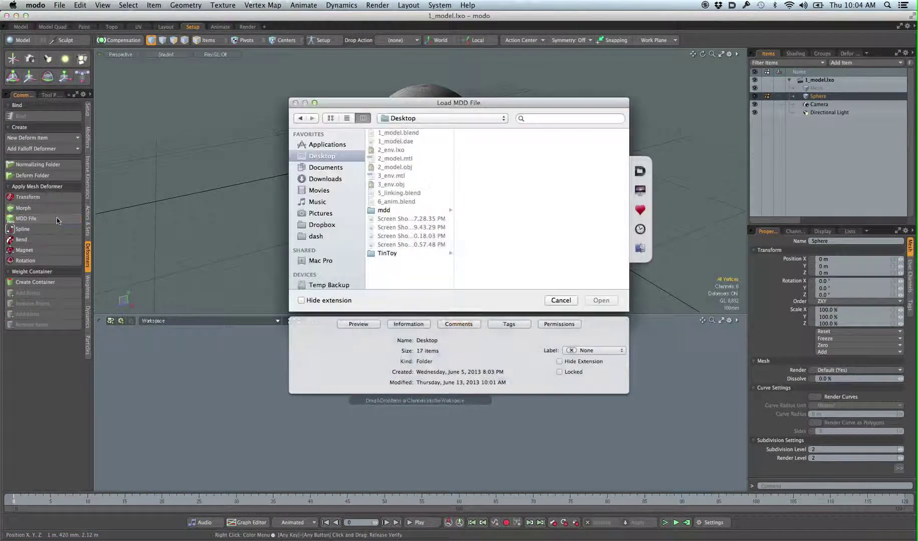
{"action": "left_click", "coordinate": [404, 210]}
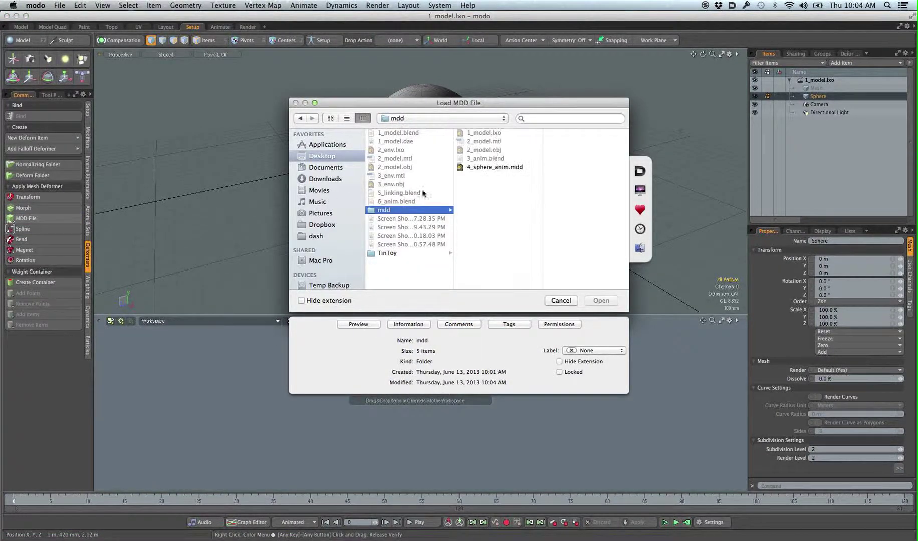
{"action": "left_click", "coordinate": [514, 169]}
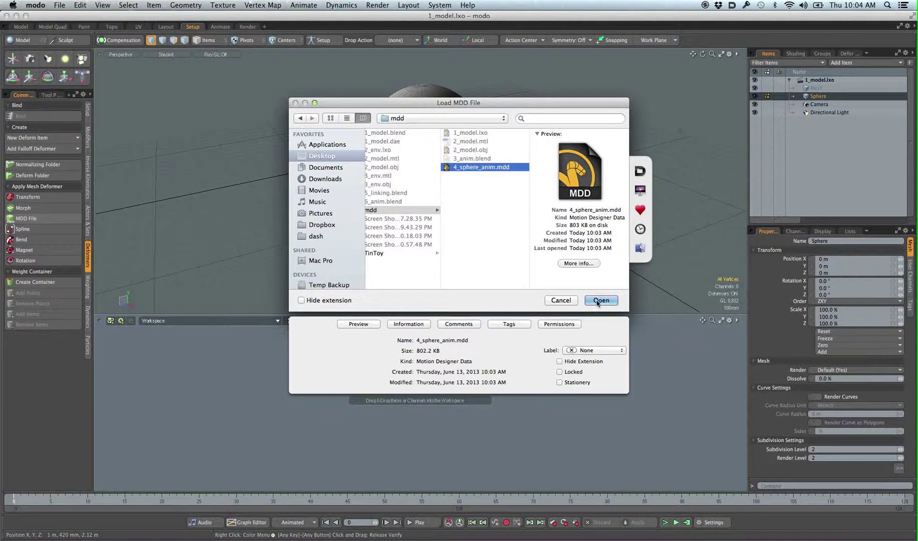
{"action": "left_click", "coordinate": [600, 301]}
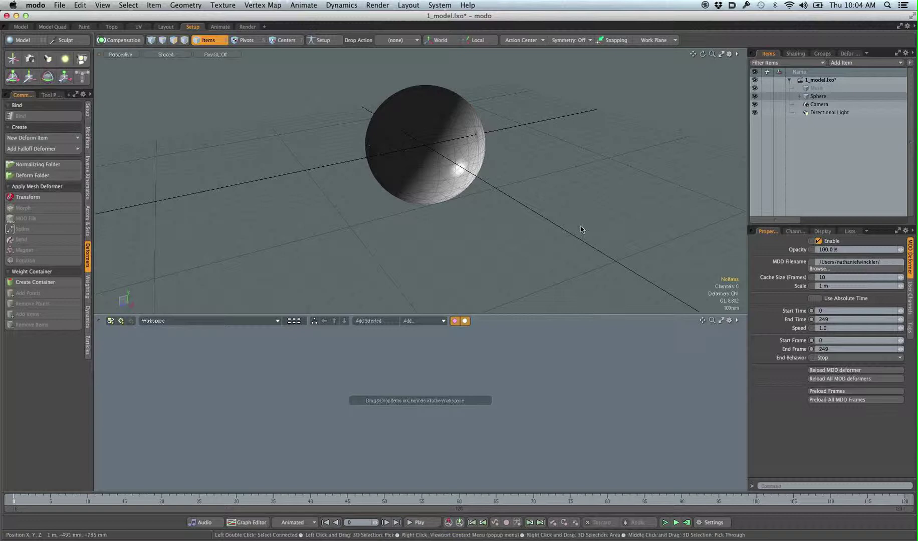
Reveal the sphere's MDD Influence in the item list and set the deformer's scale to -1 m
{"action": "left_click_drag", "start_coordinate": [528, 143], "coordinate": [343, 155], "text": "alt"}
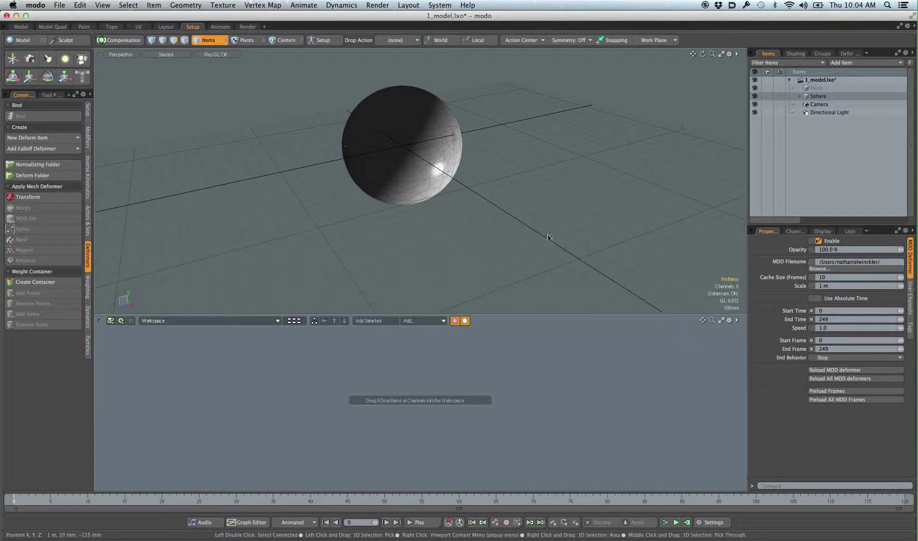
{"action": "left_click_drag", "start_coordinate": [556, 238], "coordinate": [598, 160], "text": "alt"}
{"action": "left_click_drag", "start_coordinate": [382, 158], "coordinate": [420, 178], "text": "ctrl+alt"}
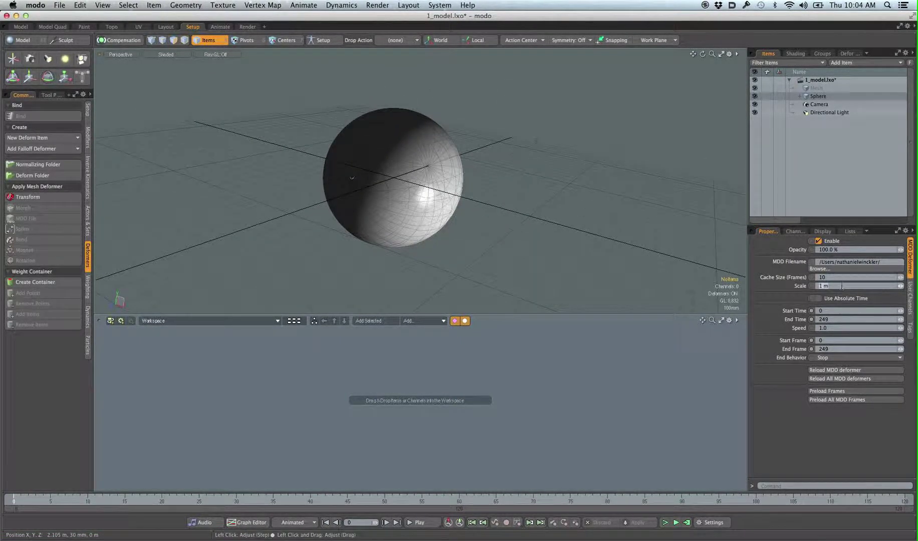
{"action": "left_click", "coordinate": [799, 97]}
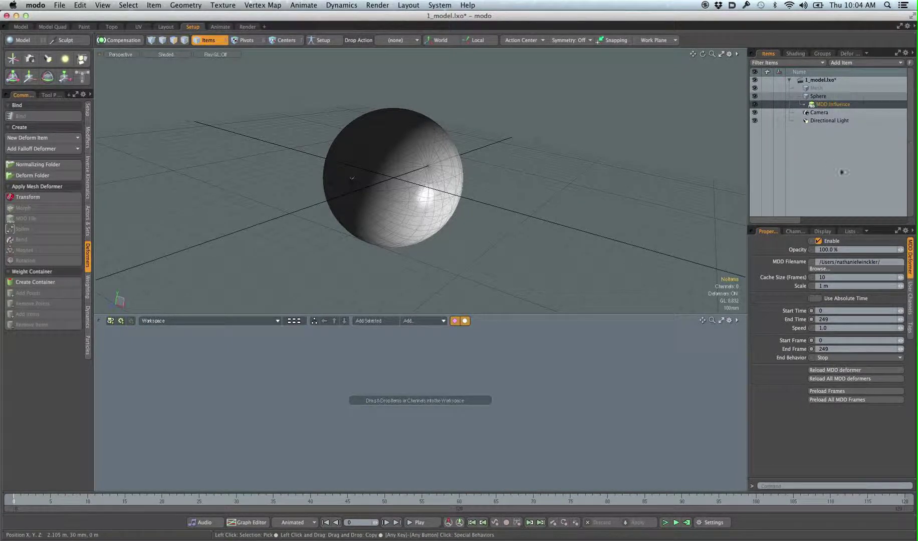
{"action": "left_click", "coordinate": [844, 286]}
{"action": "type", "text": "-1"}
{"action": "key", "text": "Return"}
{"action": "mouse_move", "coordinate": [350, 236]}
{"action": "left_mouse_down", "text": "alt"}
{"action": "mouse_move", "coordinate": [396, 223]}
{"action": "mouse_move", "coordinate": [400, 212]}
{"action": "mouse_move", "coordinate": [480, 217]}
{"action": "left_mouse_up", "text": "alt"}
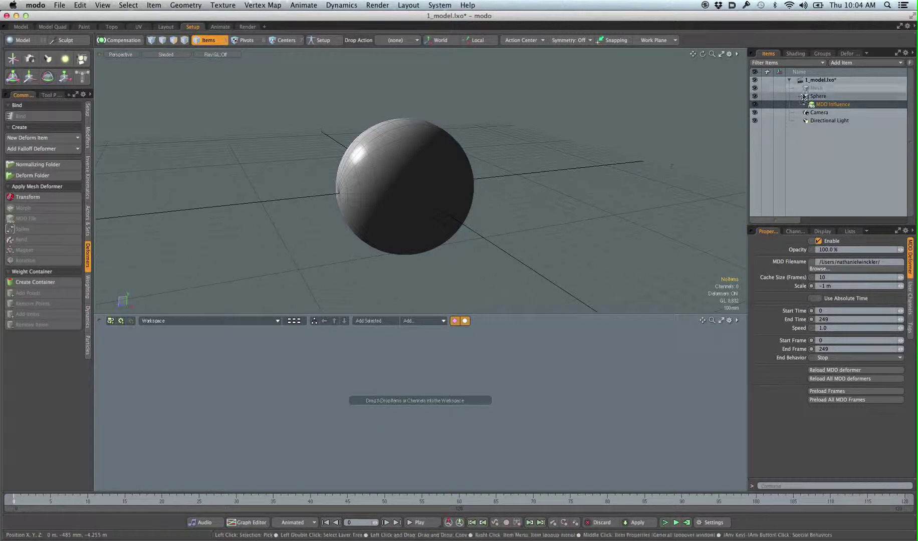
Set the Sphere item's rotation to -90° in X and 180° in Y
{"action": "left_click", "coordinate": [818, 96]}
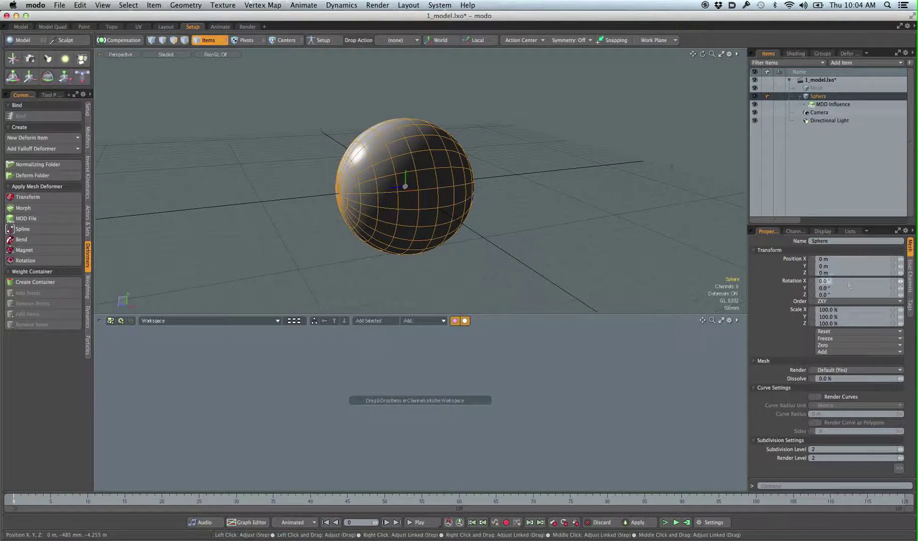
{"action": "left_click_drag", "start_coordinate": [825, 280], "coordinate": [829, 284]}
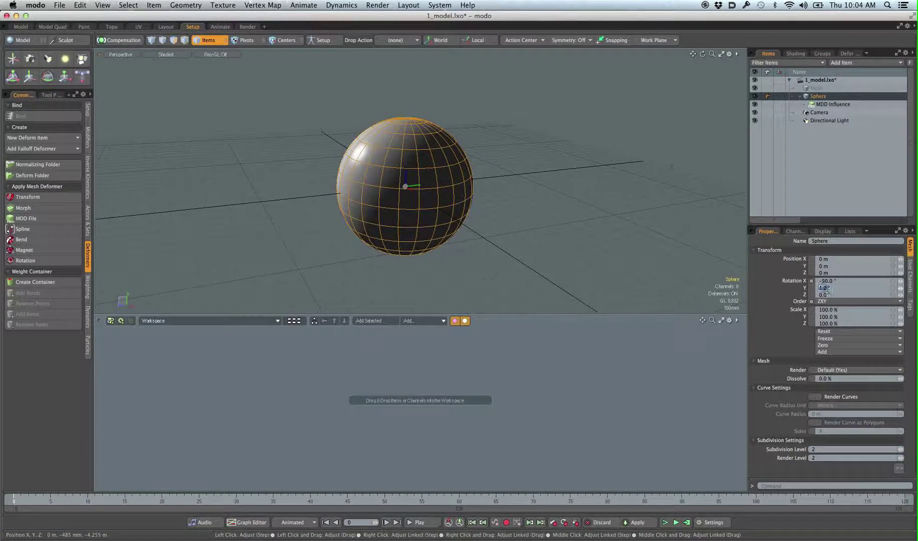
{"action": "type", "text": "189"}
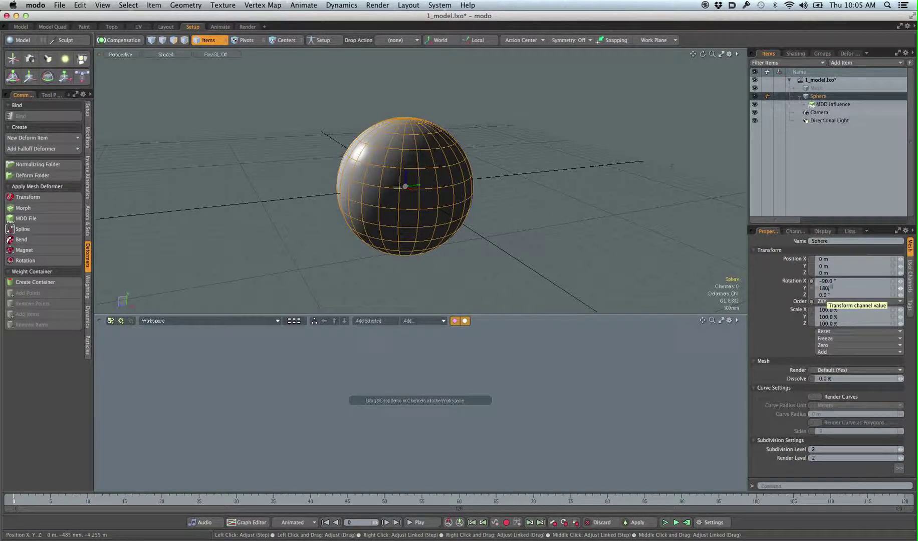
{"action": "key", "text": "Return"}
Examine the sphere from several sides and scrub the timeline to frame 31 to check its cached motion
{"action": "left_click_drag", "start_coordinate": [324, 196], "coordinate": [392, 235], "text": "alt"}
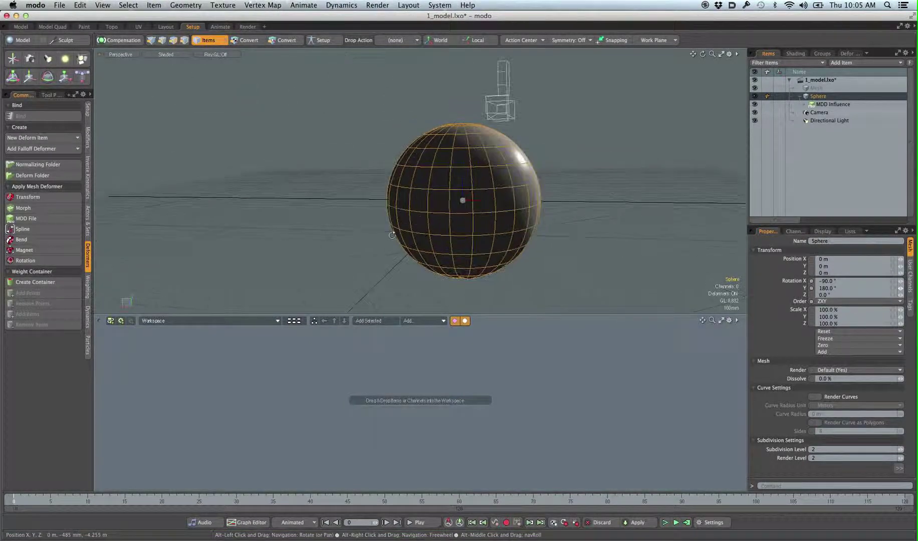
{"action": "left_click_drag", "start_coordinate": [505, 232], "coordinate": [389, 197], "text": "alt"}
{"action": "left_click_drag", "start_coordinate": [482, 202], "coordinate": [445, 188], "text": "ctrl+alt"}
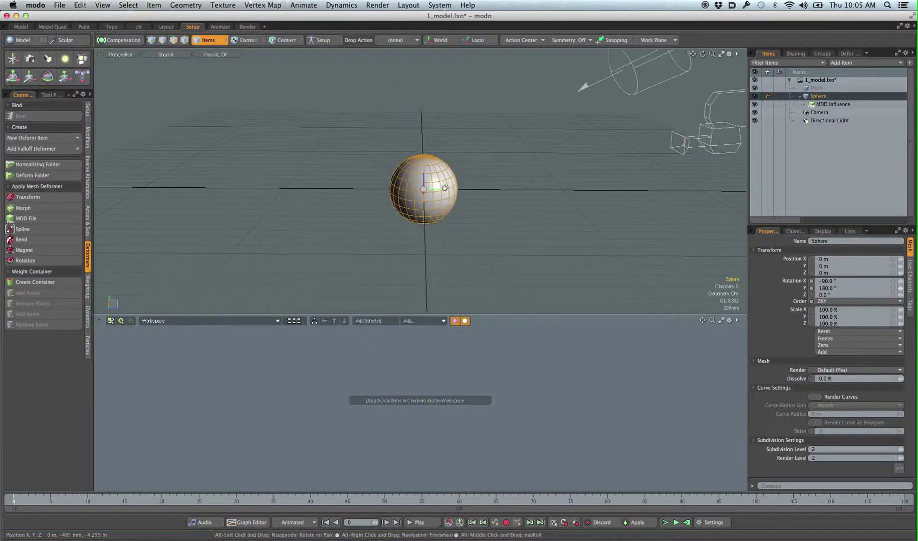
{"action": "left_click_drag", "start_coordinate": [21, 500], "coordinate": [243, 500]}
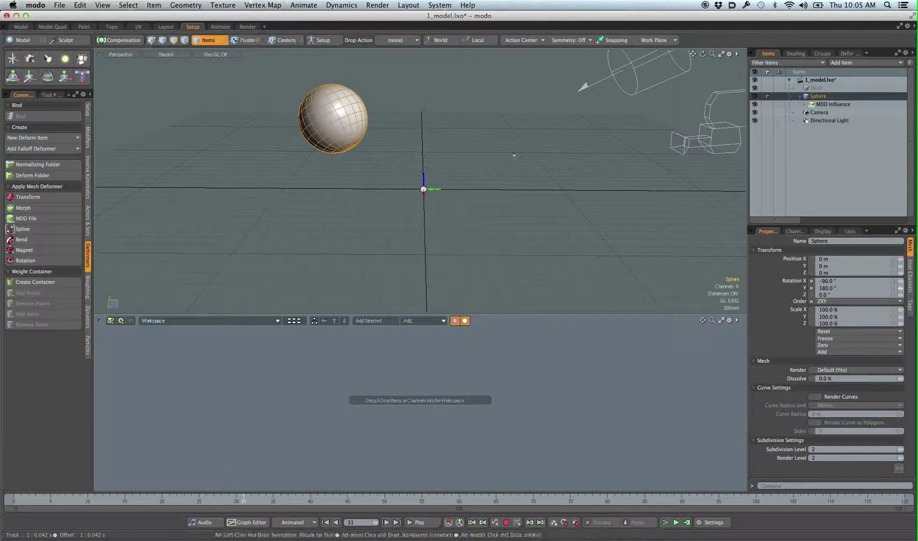
{"action": "left_click_drag", "start_coordinate": [515, 154], "coordinate": [351, 225], "text": "alt"}
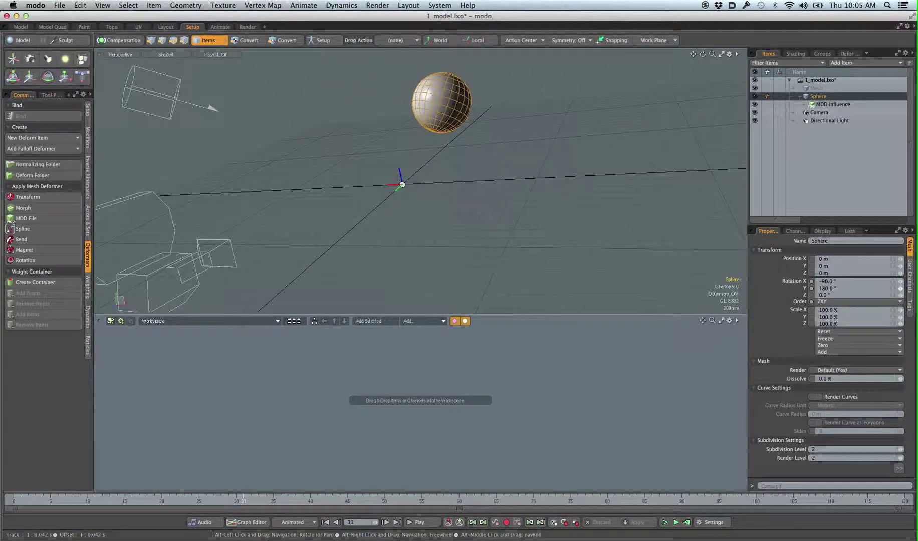
Scrub the timeline to frame 62 to check the sphere's cached motion
{"action": "left_click", "coordinate": [26, 498]}
{"action": "left_click_drag", "start_coordinate": [243, 501], "coordinate": [407, 501]}
{"action": "left_click", "coordinate": [474, 501]}
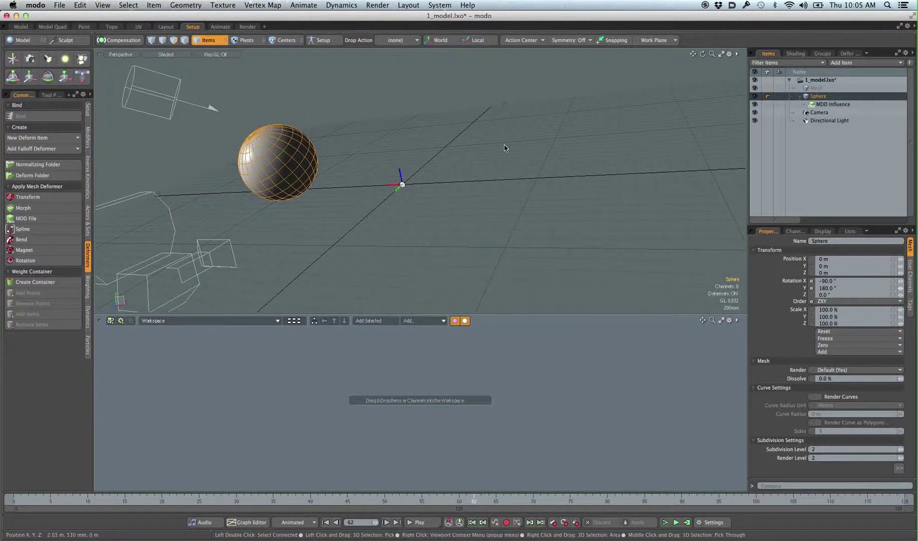
Save the scene as 5_anim in the mdd folder, in Luxology Scene format
{"action": "key", "text": "super+shift+s"}
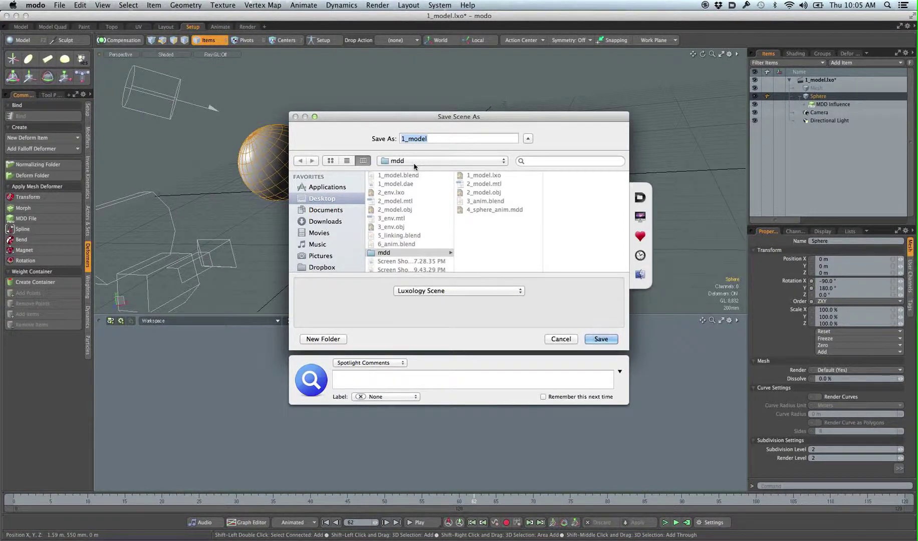
{"action": "type", "text": "5_anim"}
{"action": "key", "text": "Return"}
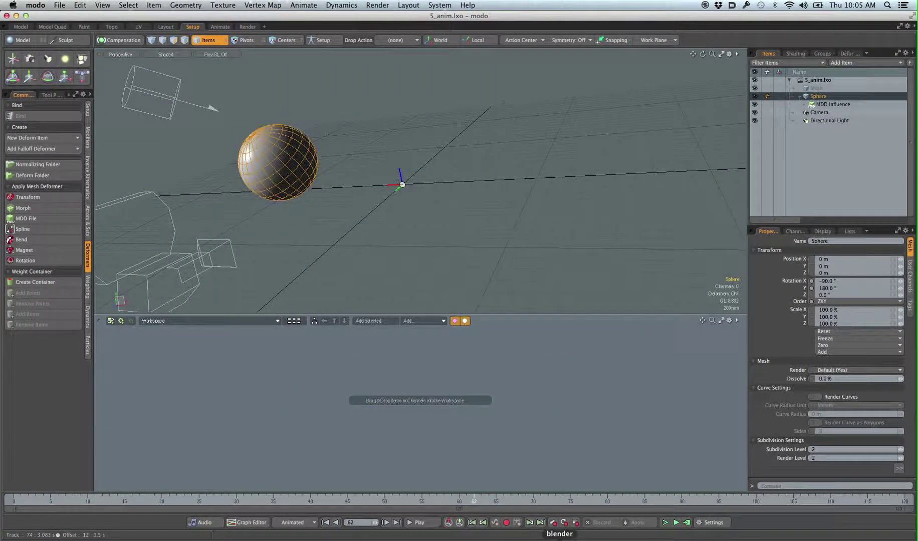
Switch to Blender and add a single-bone armature at the centre of the sphere
{"action": "left_click", "coordinate": [559, 539]}
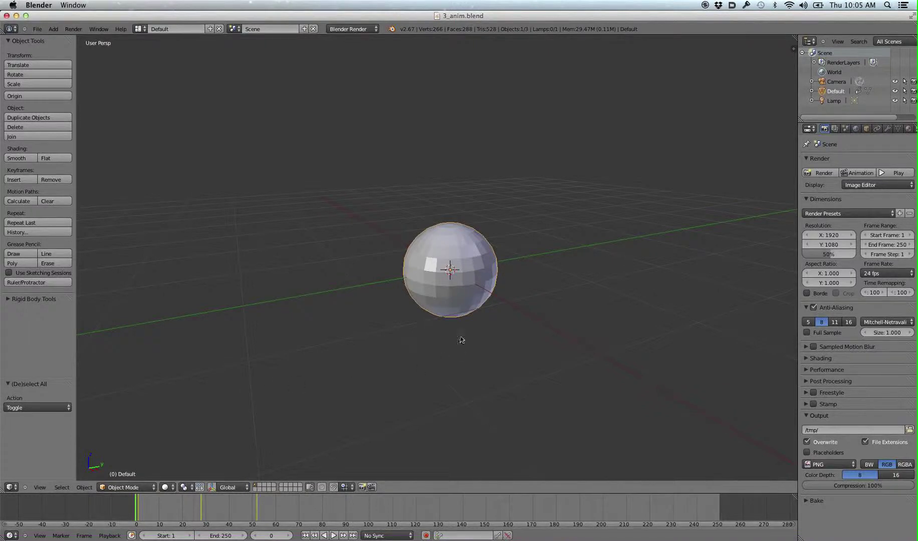
{"action": "key", "text": "i"}
{"action": "left_click", "coordinate": [494, 237]}
{"action": "key", "text": "shift+a"}
{"action": "mouse_move", "coordinate": [517, 284]}
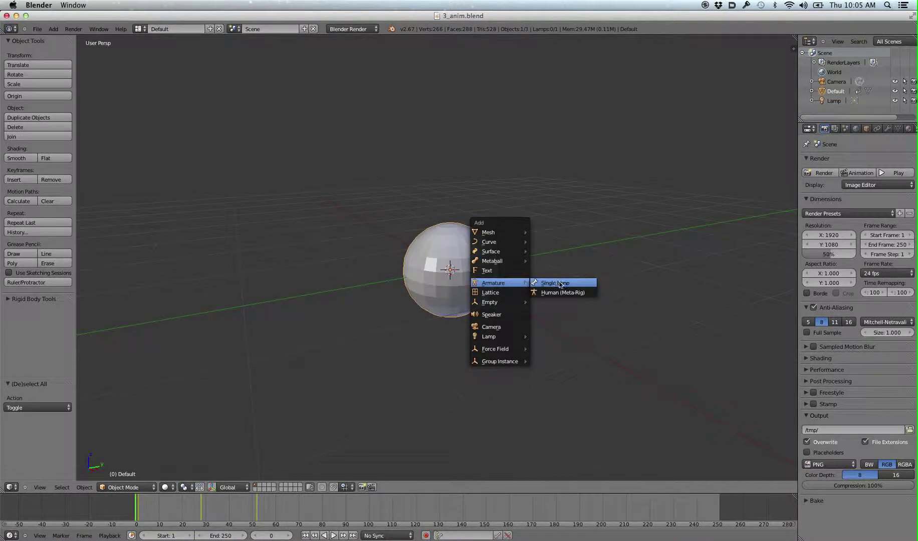
{"action": "left_click", "coordinate": [554, 283]}
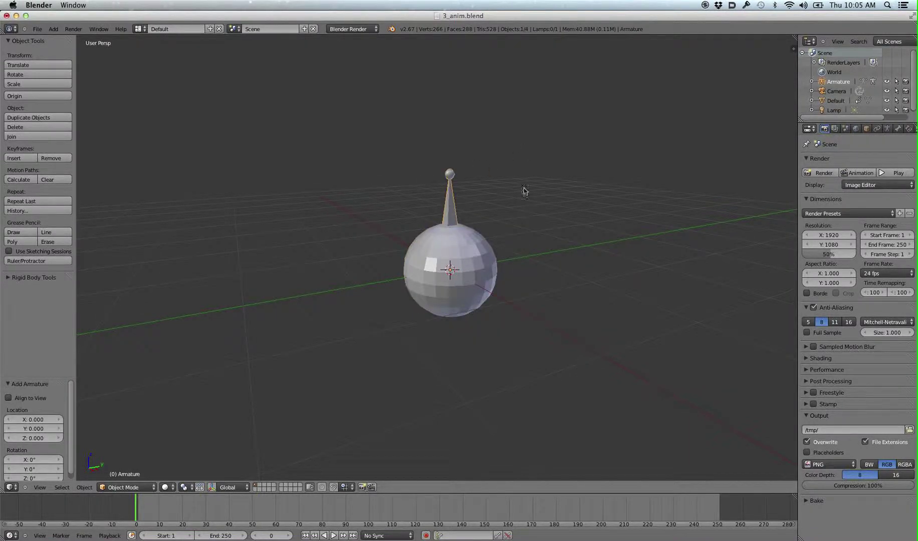
Clear the location and rotation keyframes from the sphere object
{"action": "right_click", "coordinate": [484, 267]}
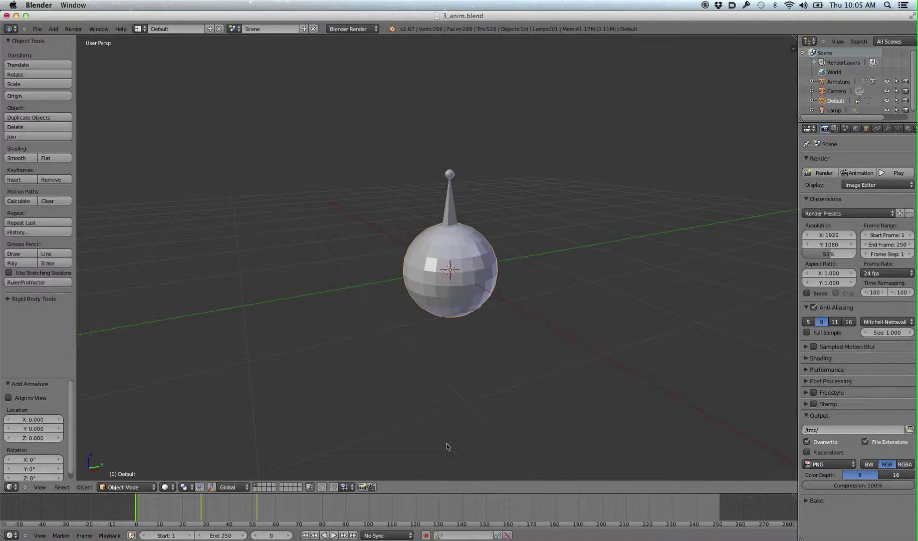
{"action": "key", "text": "n"}
{"action": "right_click", "coordinate": [746, 103]}
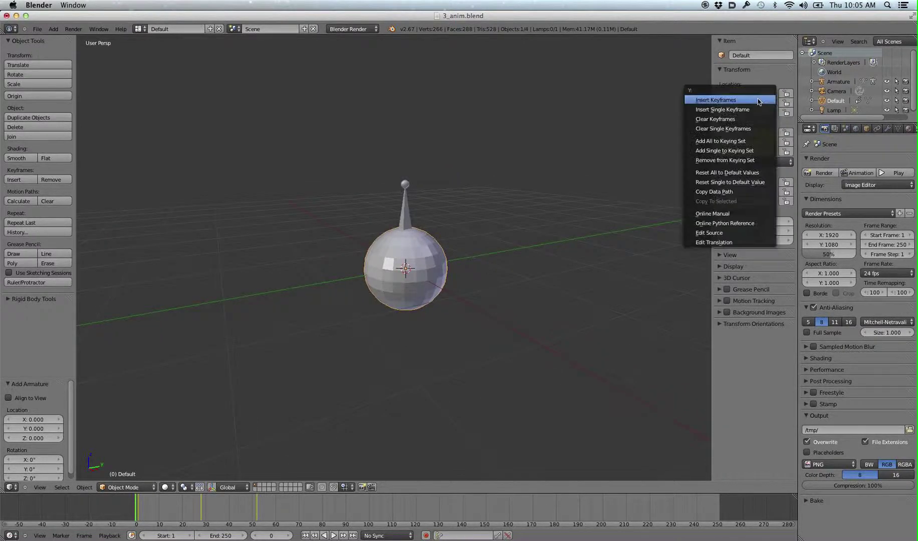
{"action": "left_click", "coordinate": [745, 119]}
{"action": "right_click", "coordinate": [746, 141]}
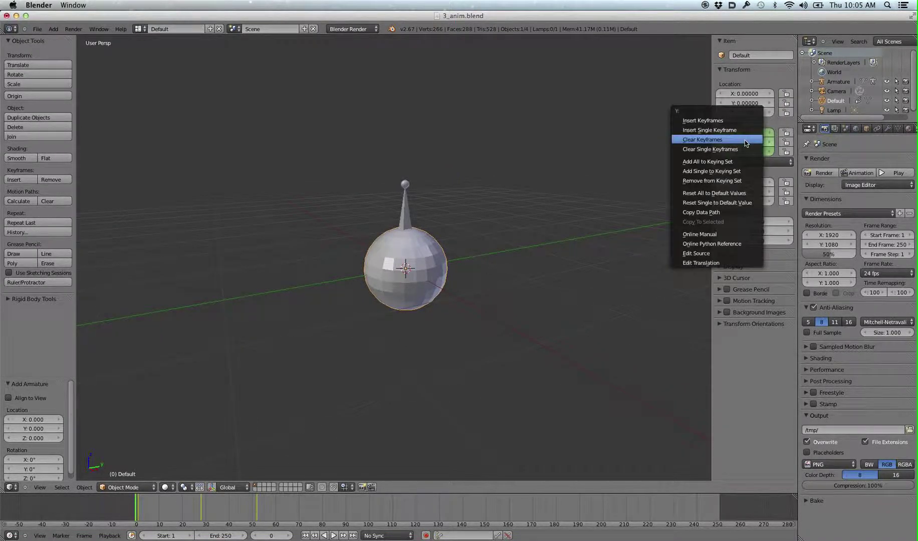
{"action": "left_click", "coordinate": [745, 140]}
{"action": "scroll", "coordinate": [406, 275], "scroll_direction": "up", "scroll_amount": 2}
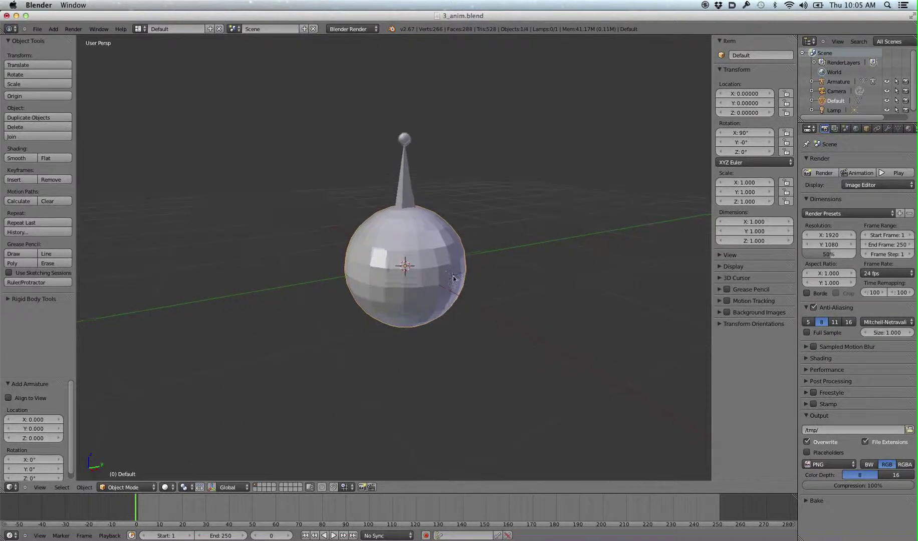
{"action": "right_click", "coordinate": [436, 235]}
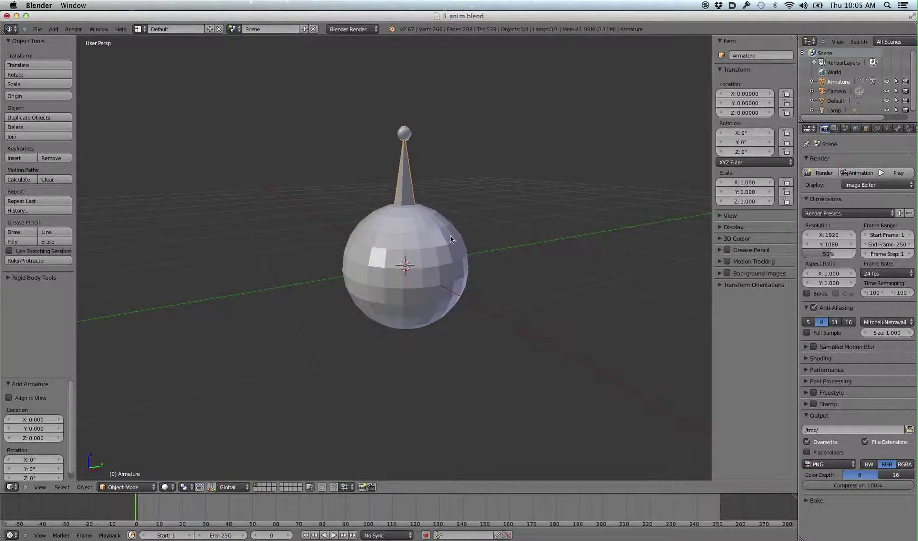
{"action": "right_click", "coordinate": [450, 239]}
{"action": "key", "text": "ctrl+p"}
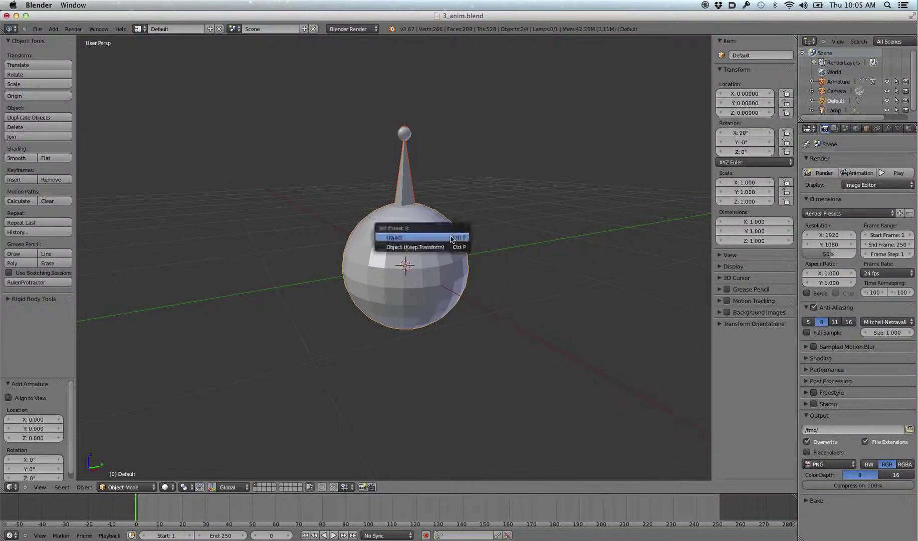
{"action": "left_click", "coordinate": [453, 243]}
Parent the sphere to the armature with automatic weights, and select the armature's bone in Pose Mode
{"action": "right_click", "coordinate": [420, 189], "text": "shift"}
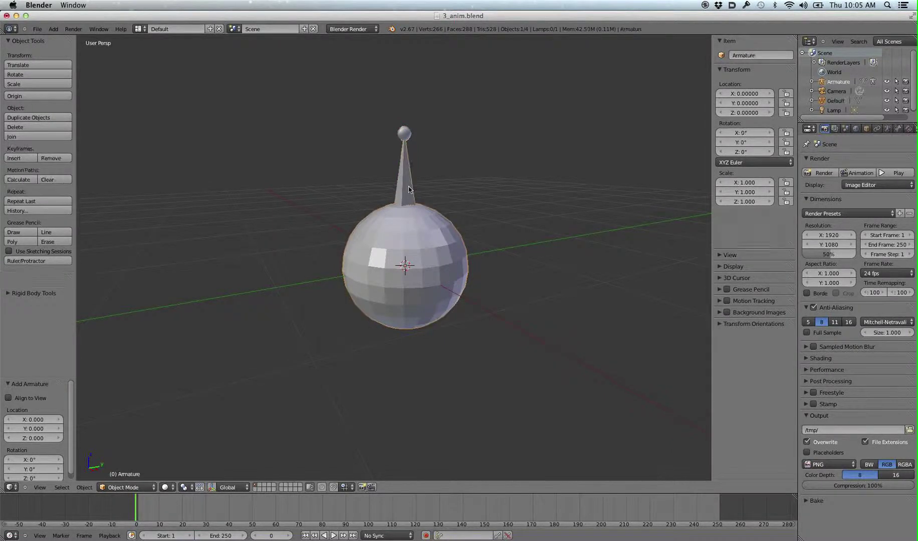
{"action": "key", "text": "ctrl+p"}
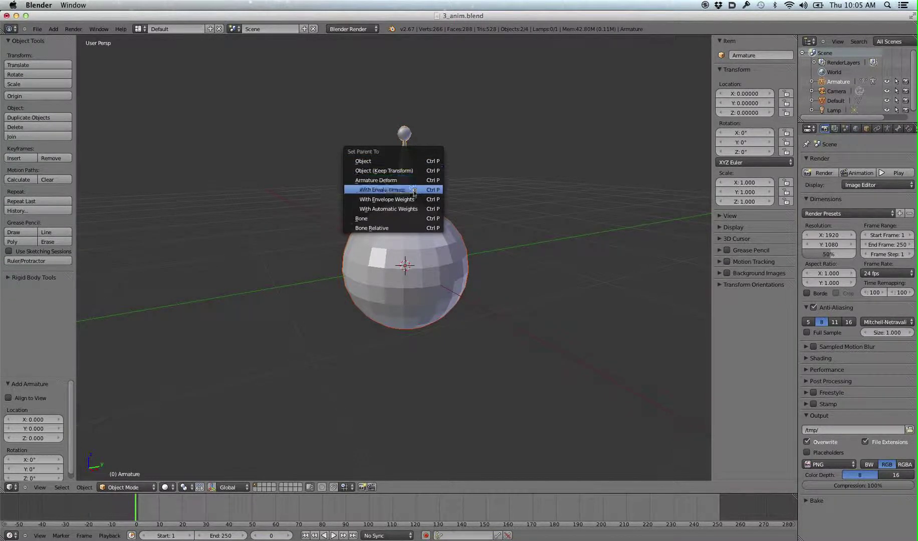
{"action": "left_click", "coordinate": [414, 209]}
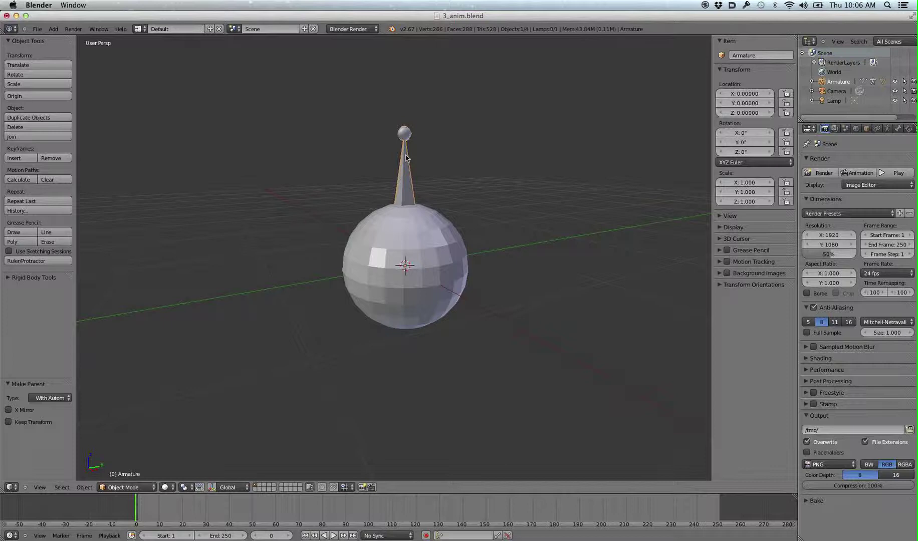
{"action": "key", "text": "ctrl+Tab"}
{"action": "left_click", "coordinate": [120, 484]}
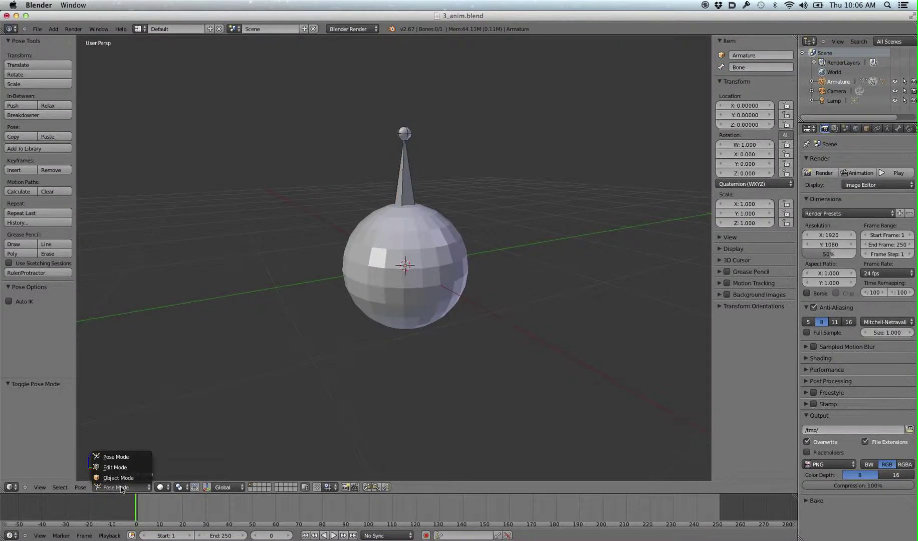
{"action": "right_click", "coordinate": [406, 166]}
Try squashing the bone along the global Z axis to about 0.404, and undo the scaling
{"action": "key", "text": "s"}
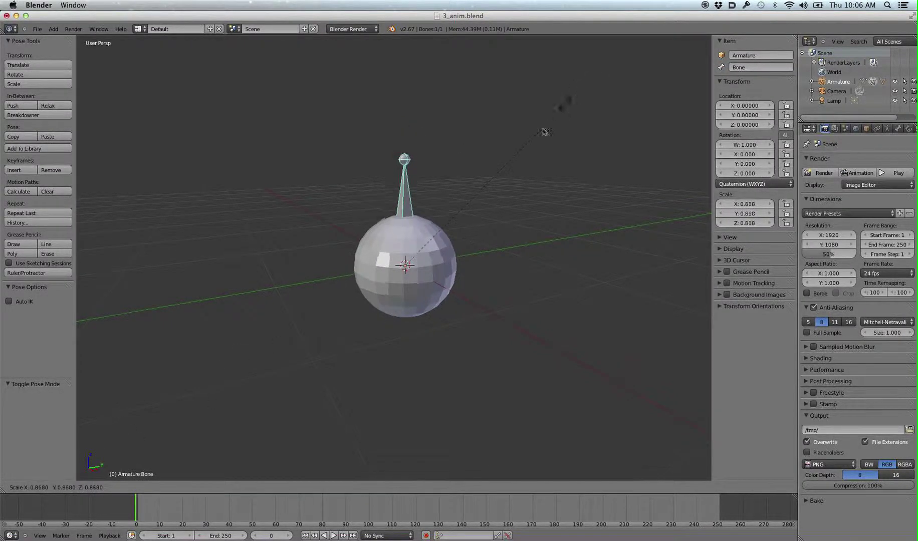
{"action": "key", "text": "s"}
{"action": "key", "text": "z"}
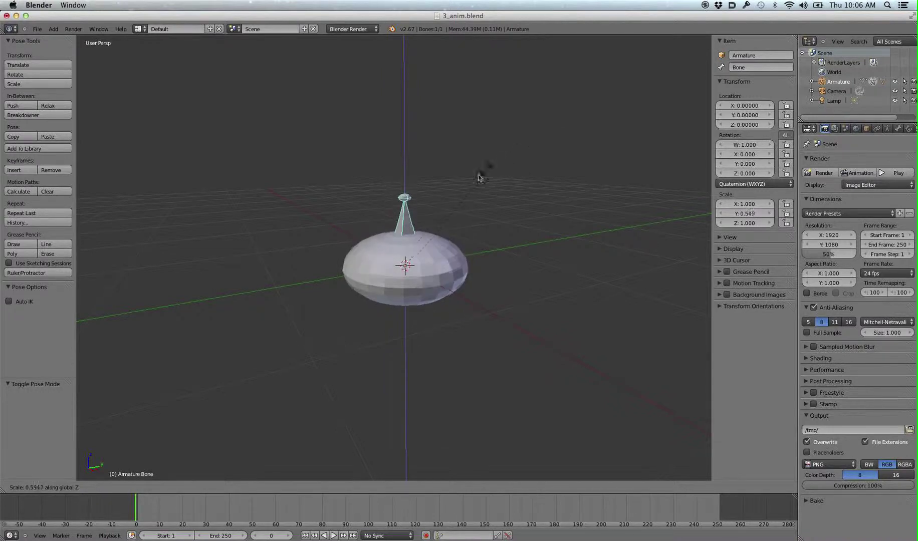
{"action": "left_click", "coordinate": [461, 194]}
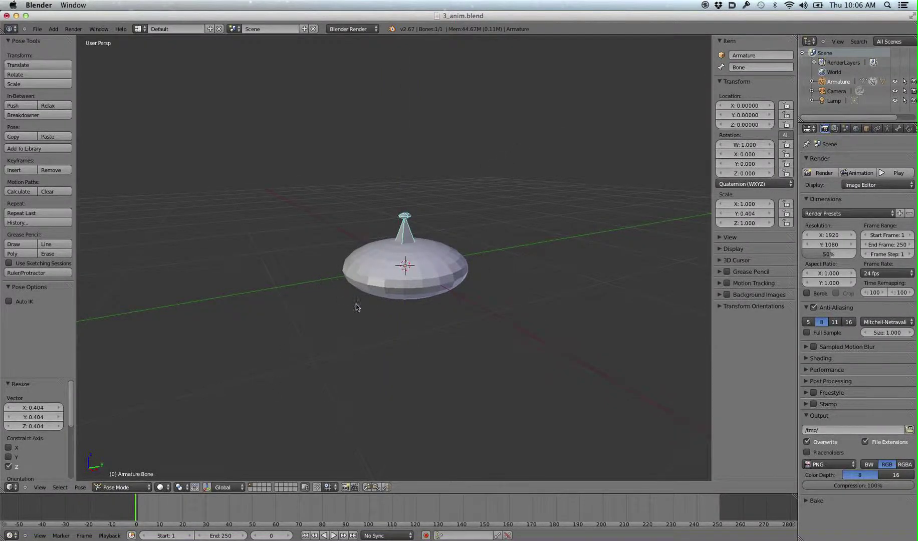
{"action": "key", "text": "ctrl+z"}
Keyframe the bone's scaling unscaled at frame 0 and squashed along global Z to about 0.322 at frame 21
{"action": "key", "text": "i"}
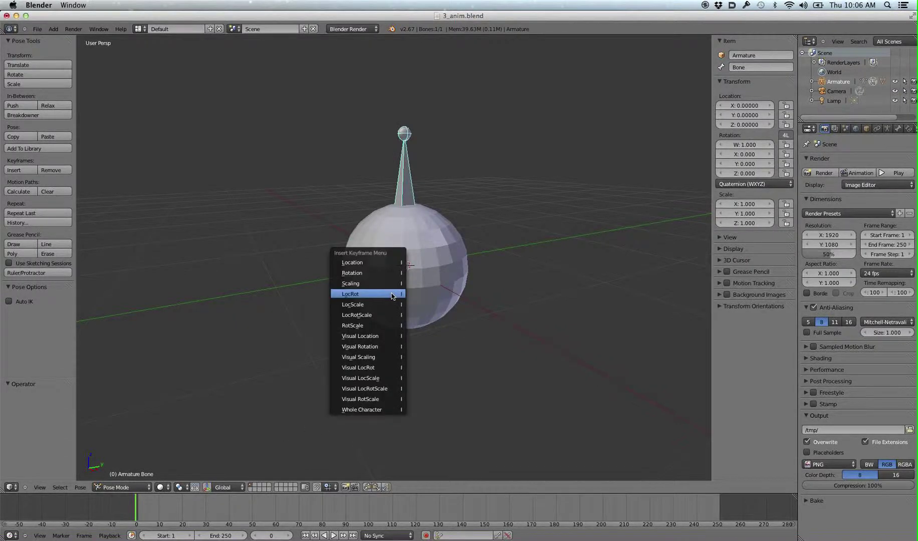
{"action": "left_click", "coordinate": [385, 282]}
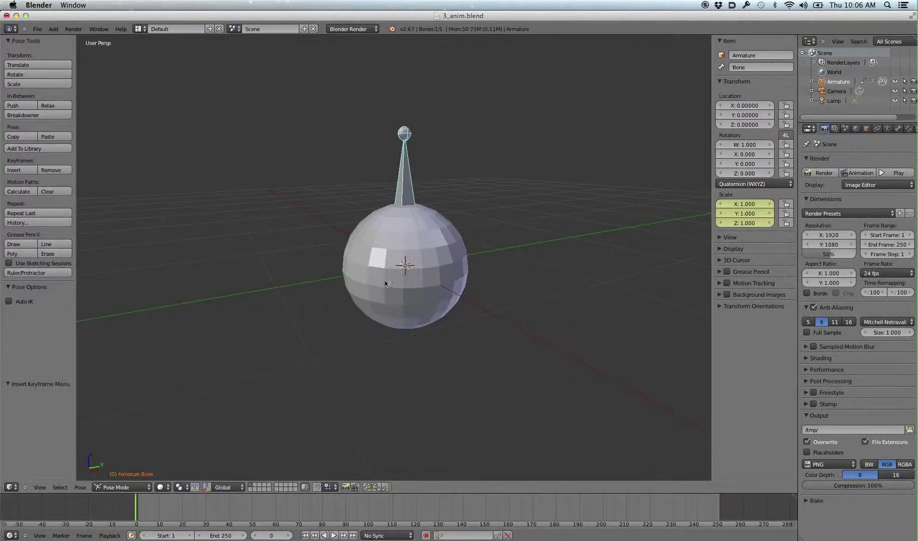
{"action": "left_click", "coordinate": [173, 516]}
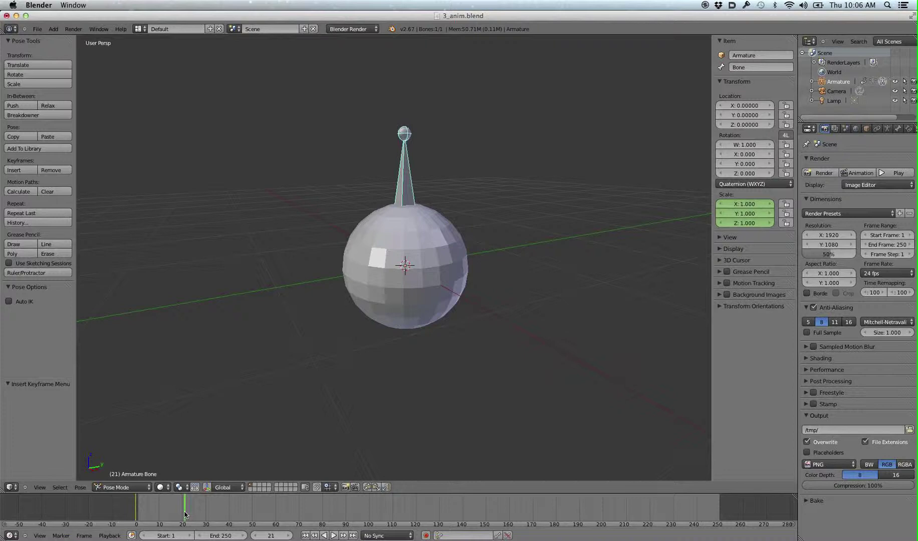
{"action": "key", "text": "s"}
{"action": "key", "text": "z"}
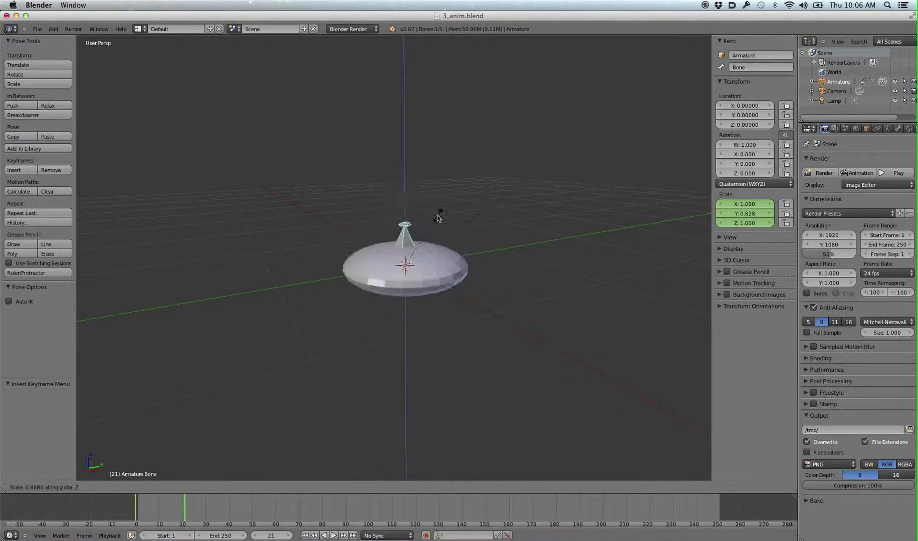
{"action": "left_click", "coordinate": [437, 221]}
{"action": "key", "text": "i"}
{"action": "left_click", "coordinate": [436, 220]}
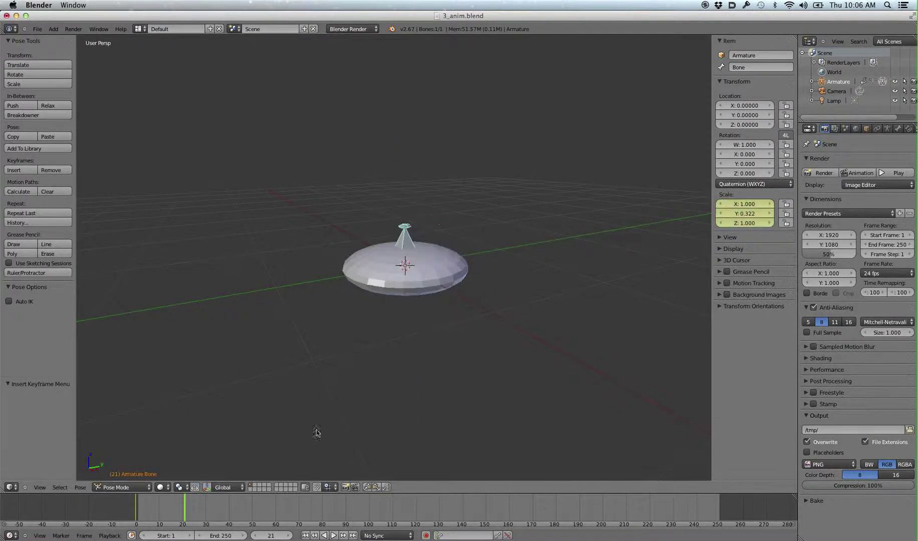
Return to frame 0 and export the sphere as a Lightwave Point Cache, overwriting 4_sphere_anim.mdd in the mdd folder
{"action": "left_click", "coordinate": [166, 510]}
{"action": "left_click_drag", "start_coordinate": [166, 510], "coordinate": [135, 509]}
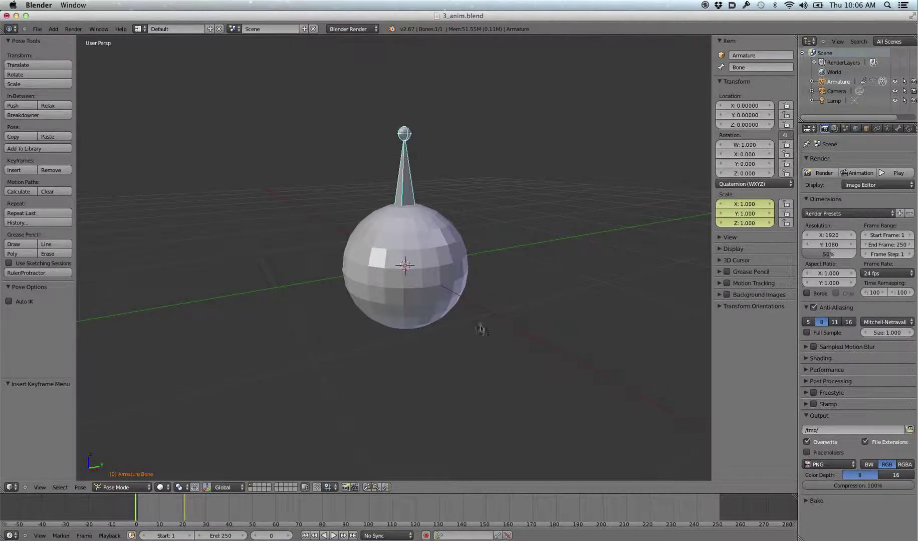
{"action": "middle_click_drag", "start_coordinate": [481, 329], "coordinate": [449, 352]}
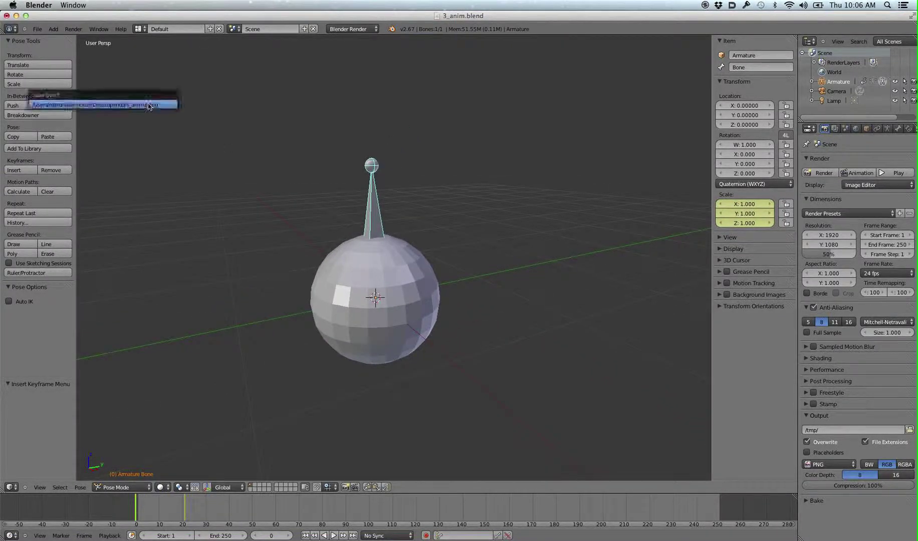
{"action": "left_click", "coordinate": [38, 29]}
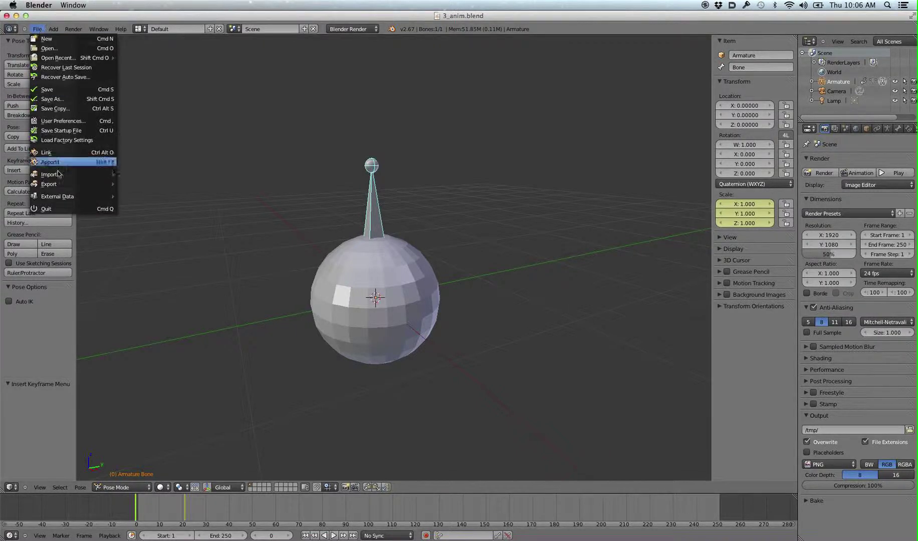
{"action": "mouse_move", "coordinate": [71, 184]}
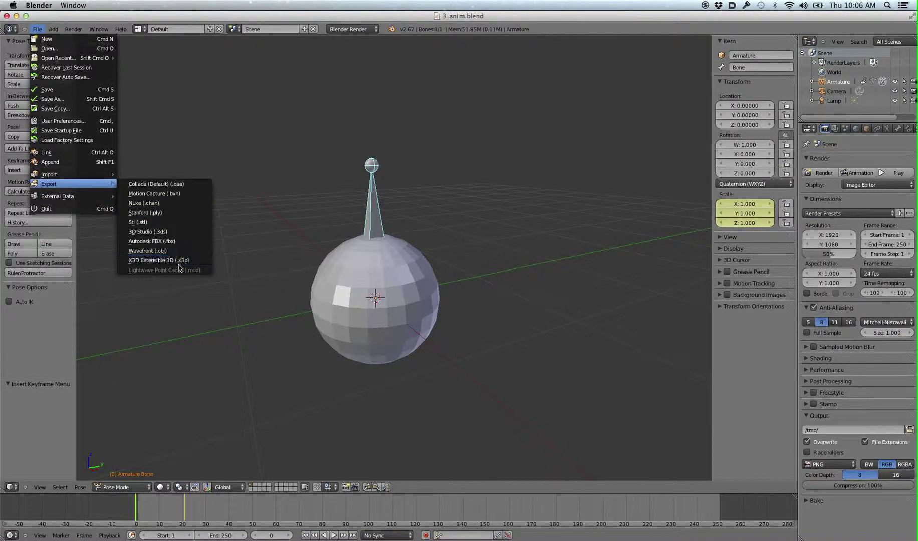
{"action": "right_click", "coordinate": [404, 340]}
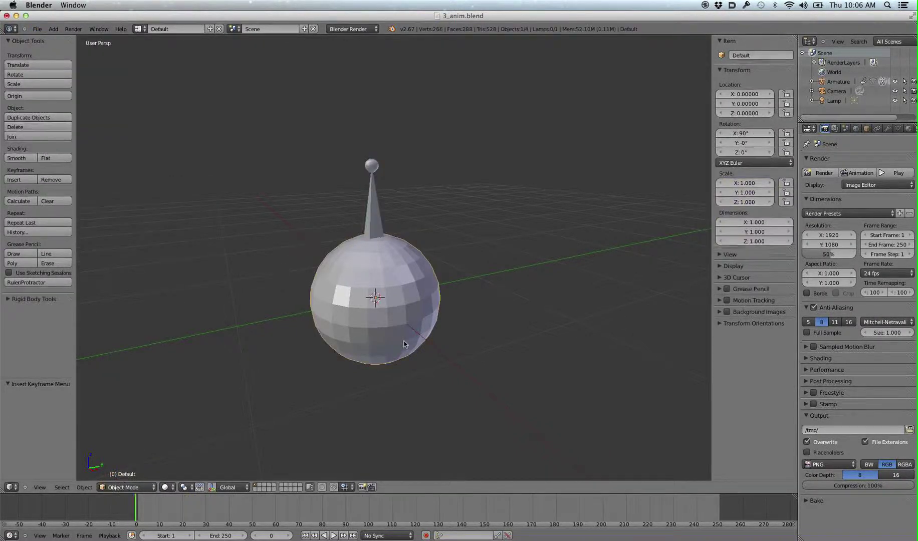
{"action": "left_click", "coordinate": [37, 28]}
{"action": "mouse_move", "coordinate": [83, 184]}
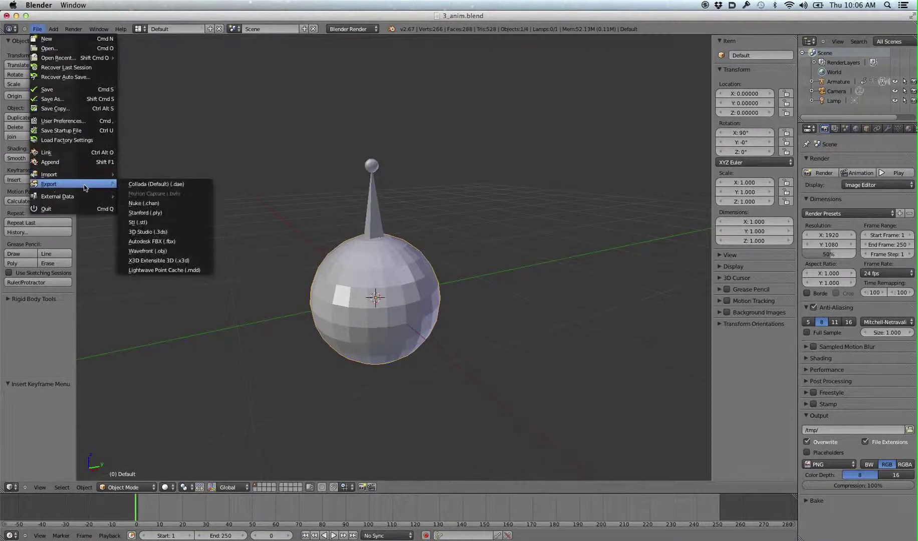
{"action": "left_click", "coordinate": [165, 270]}
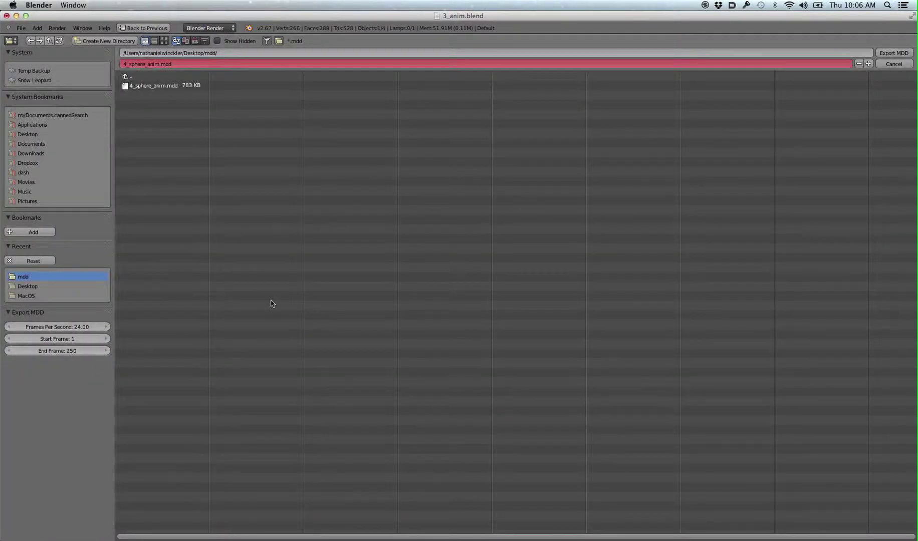
{"action": "key", "text": "Return"}
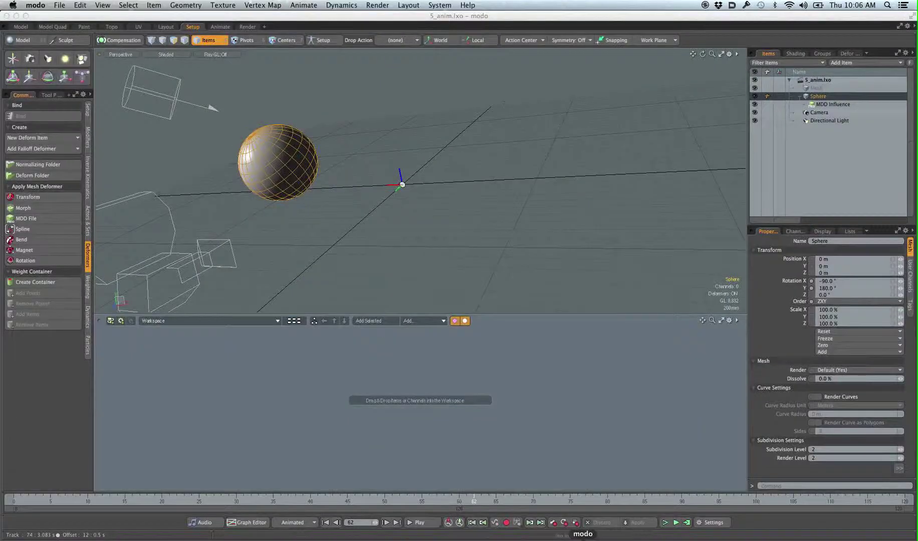
Switch to modo and reload the MDD deformer of the sphere's MDD Influence
{"action": "left_click", "coordinate": [583, 539]}
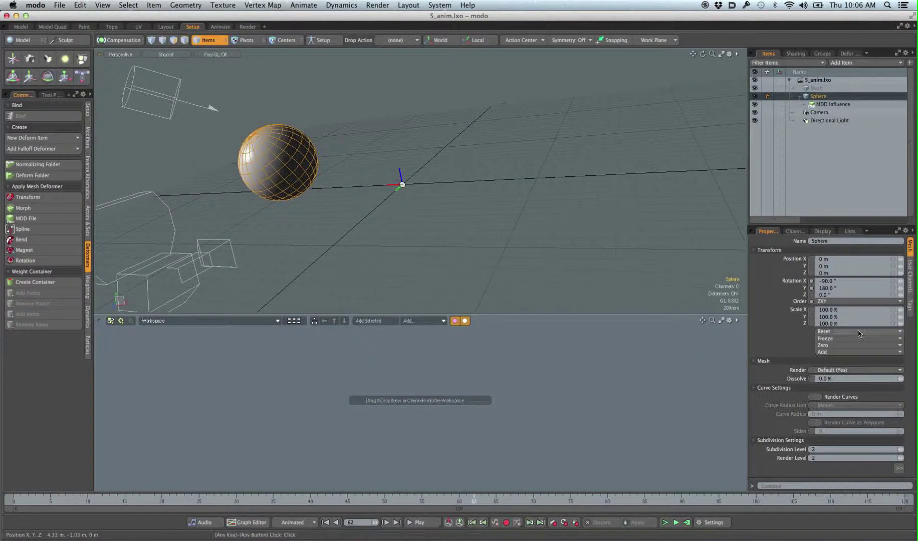
{"action": "left_click", "coordinate": [833, 105]}
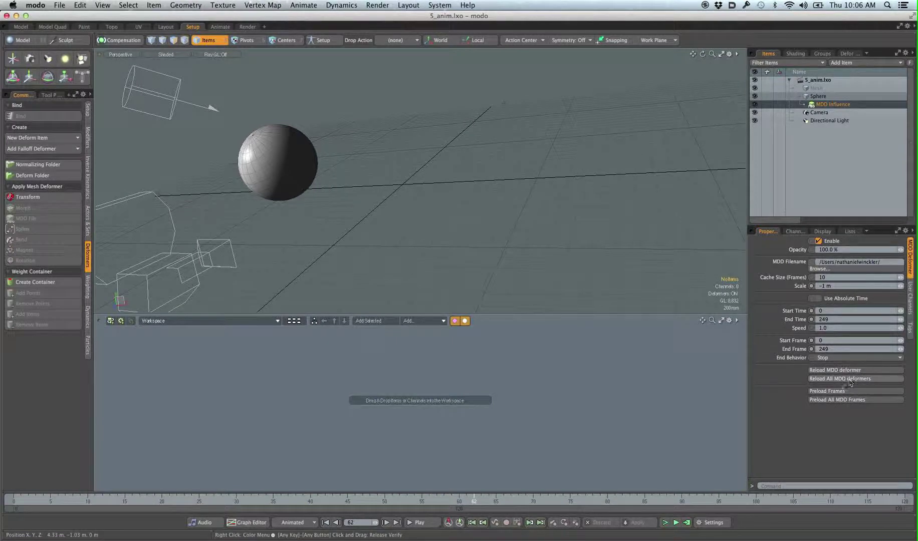
{"action": "left_click", "coordinate": [845, 374]}
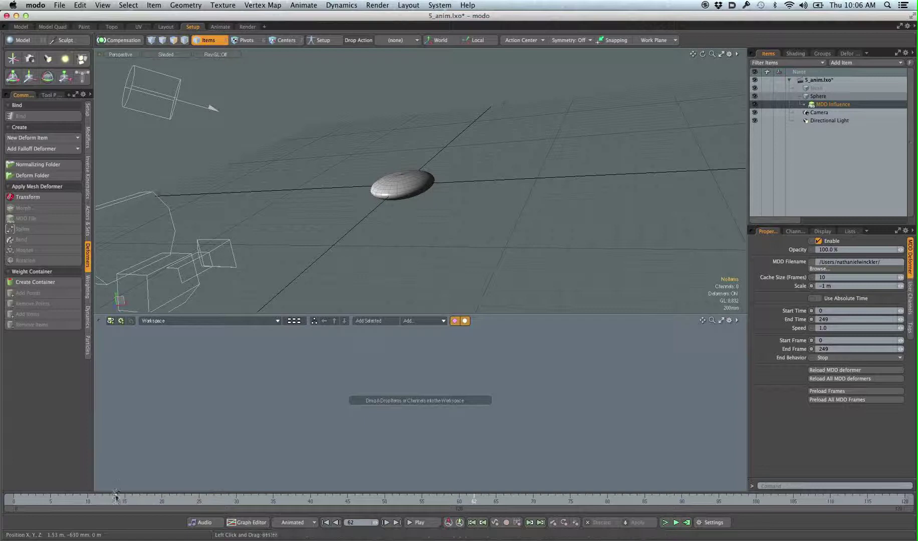
Scrub the modo timeline back to frame 0 and inspect the undeformed sphere up close
{"action": "left_click_drag", "start_coordinate": [117, 499], "coordinate": [13, 503]}
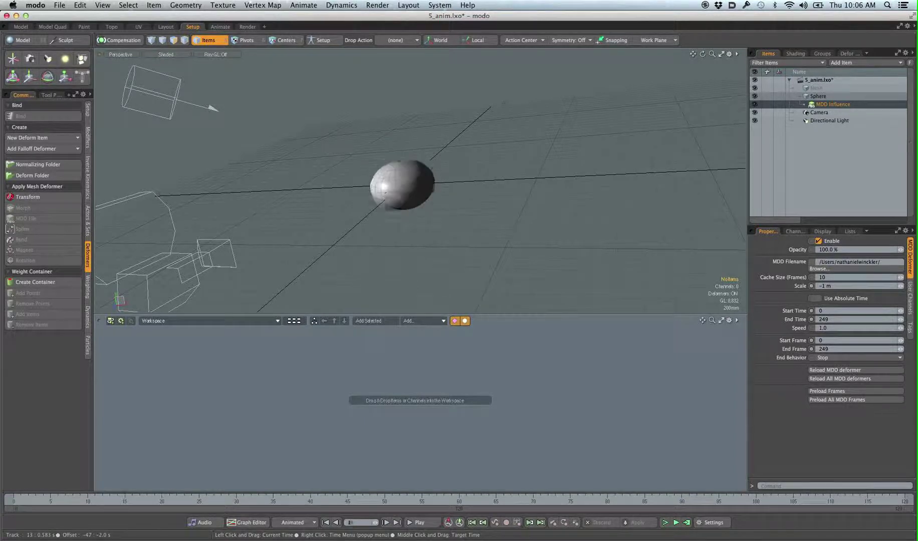
{"action": "left_click_drag", "start_coordinate": [406, 194], "coordinate": [381, 214], "text": "alt+shift"}
{"action": "left_click_drag", "start_coordinate": [437, 190], "coordinate": [472, 158], "text": "alt+shift"}
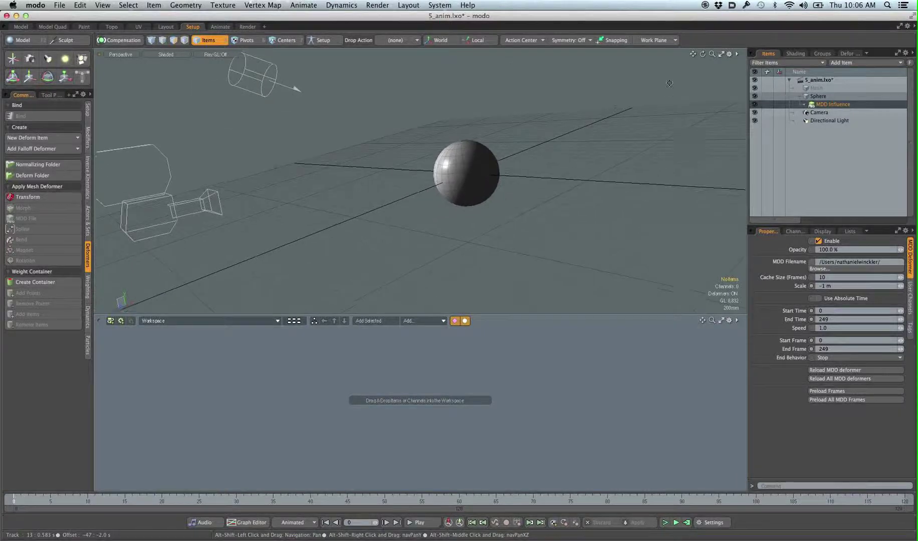
{"action": "left_click_drag", "start_coordinate": [622, 136], "coordinate": [581, 153], "text": "alt"}
{"action": "left_click_drag", "start_coordinate": [460, 162], "coordinate": [457, 124], "text": "ctrl+alt"}
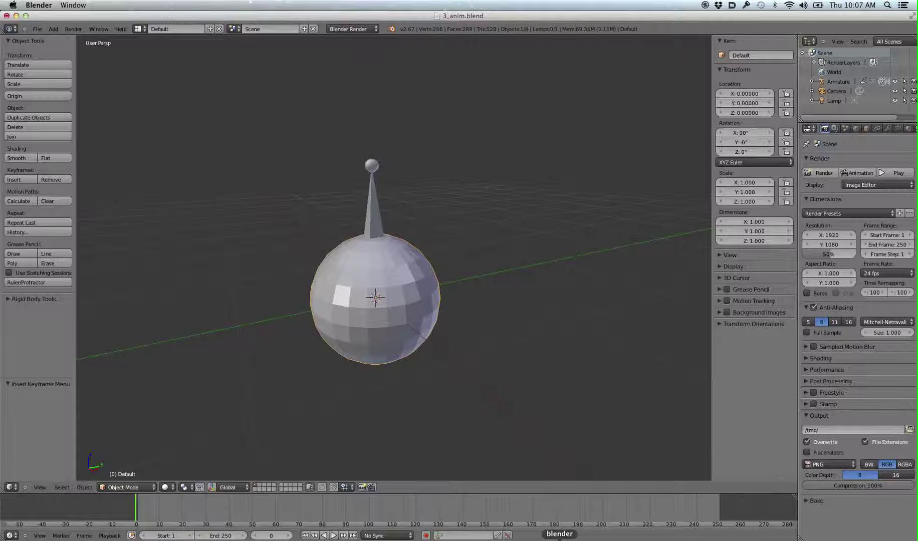
Switch to Blender and add a Subdivision Surface modifier to the sphere
{"action": "left_click", "coordinate": [889, 129]}
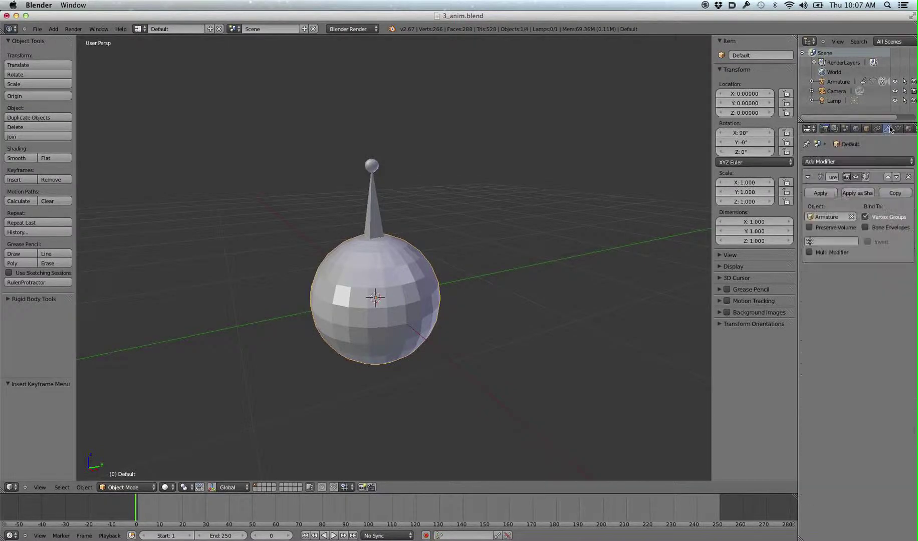
{"action": "left_click", "coordinate": [864, 164]}
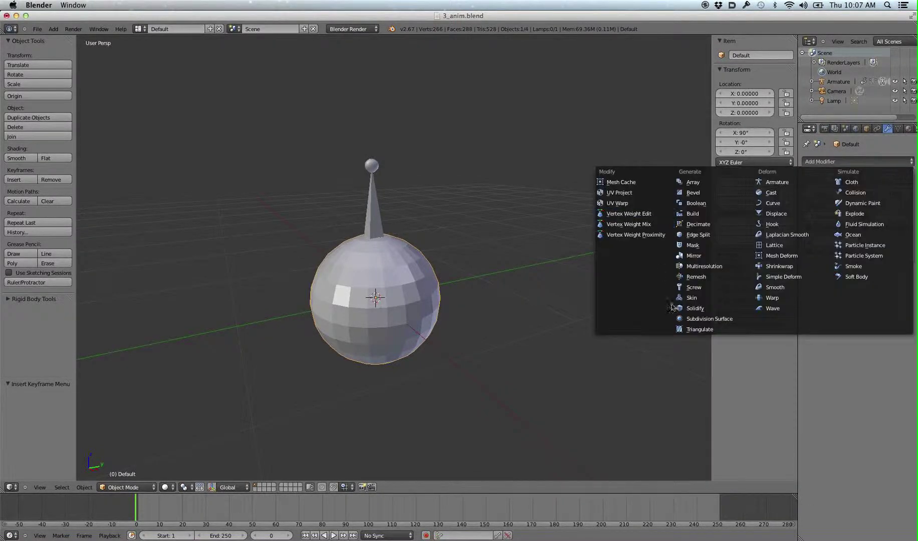
{"action": "left_click", "coordinate": [692, 318]}
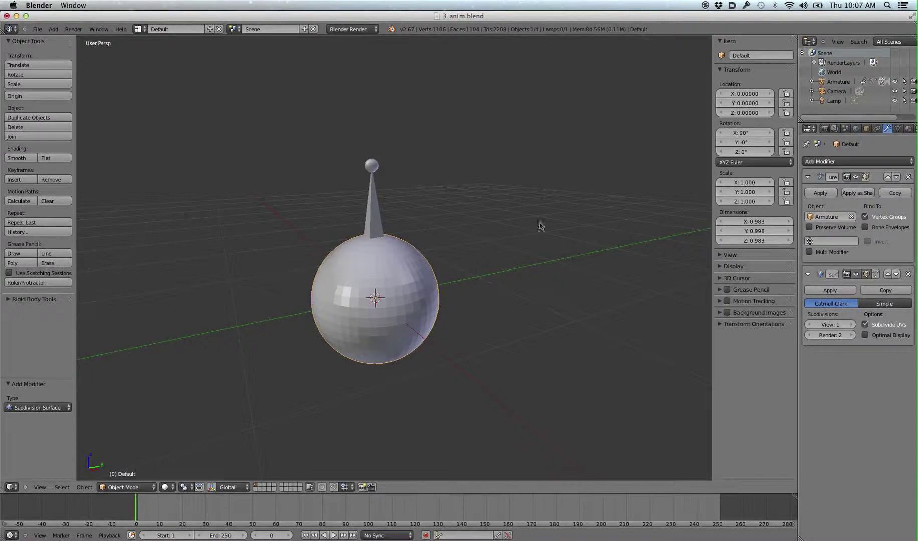
Export the subdivided sphere as a Lightwave Point Cache, overwriting 4_sphere_anim.mdd in the mdd folder
{"action": "left_click", "coordinate": [37, 29]}
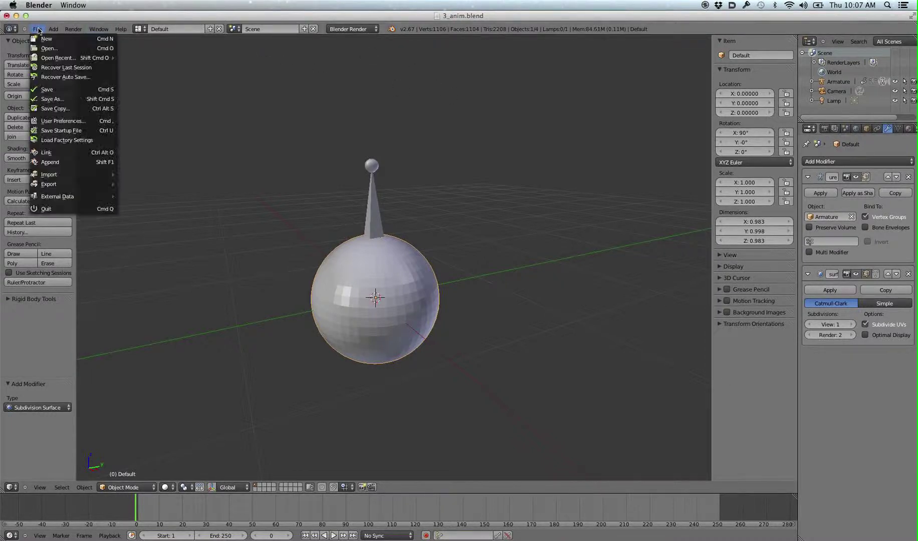
{"action": "mouse_move", "coordinate": [76, 181]}
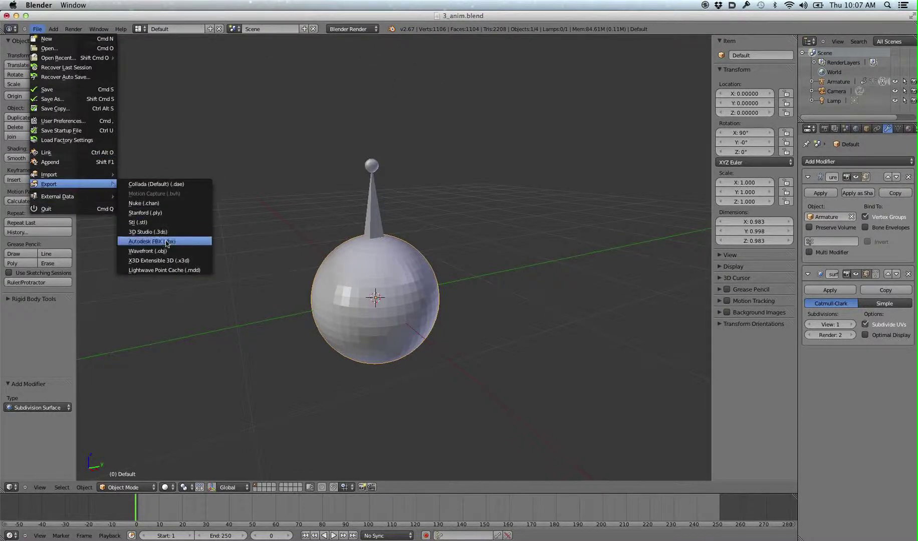
{"action": "left_click", "coordinate": [166, 272]}
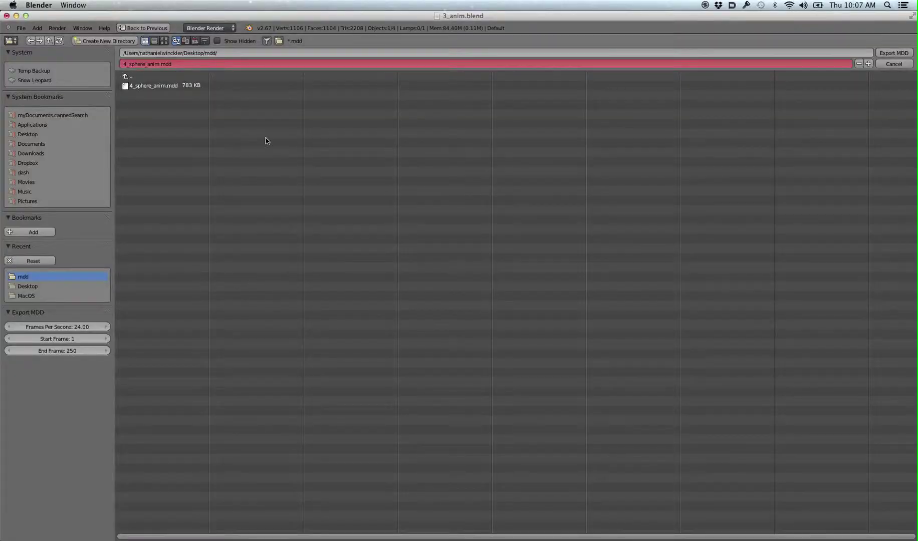
{"action": "left_click", "coordinate": [893, 53]}
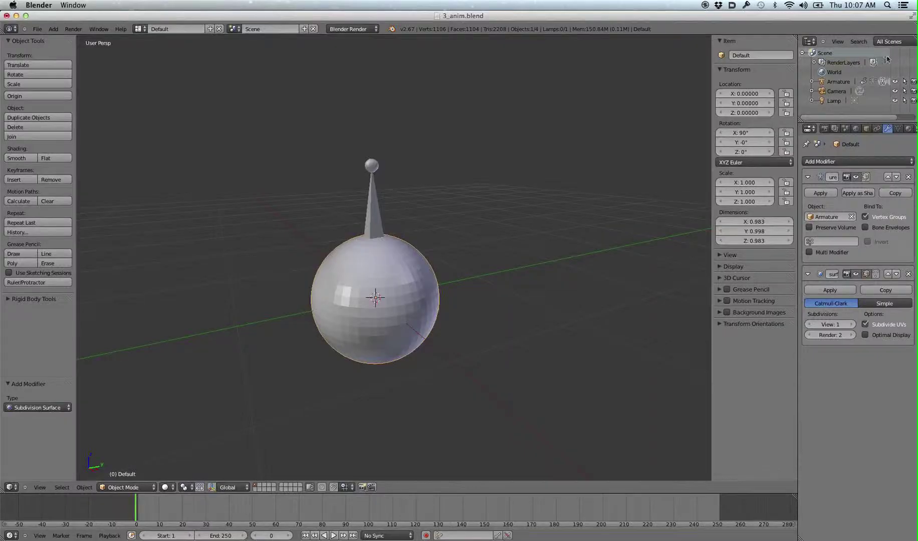
Switch to modo and reload the MDD deformer with the cache from the subdivided sphere
{"action": "left_click", "coordinate": [583, 539]}
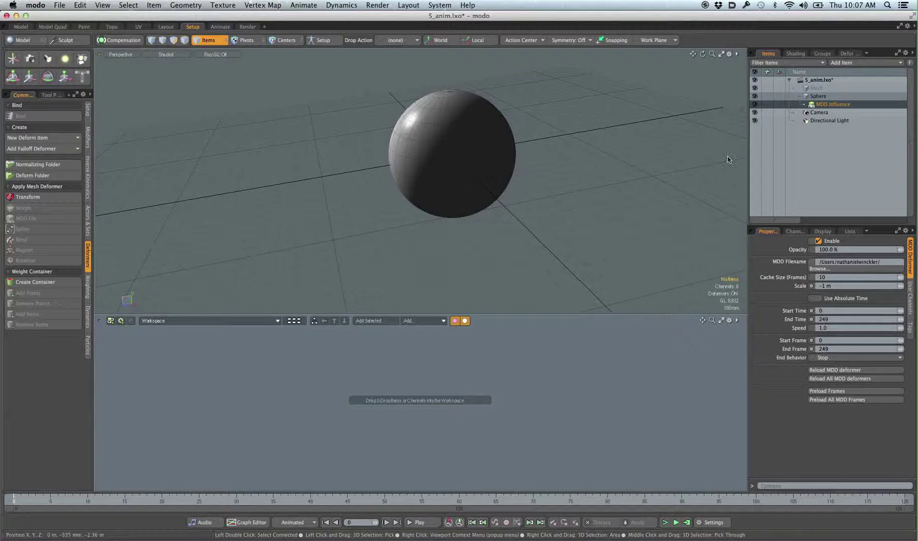
{"action": "left_click", "coordinate": [857, 372]}
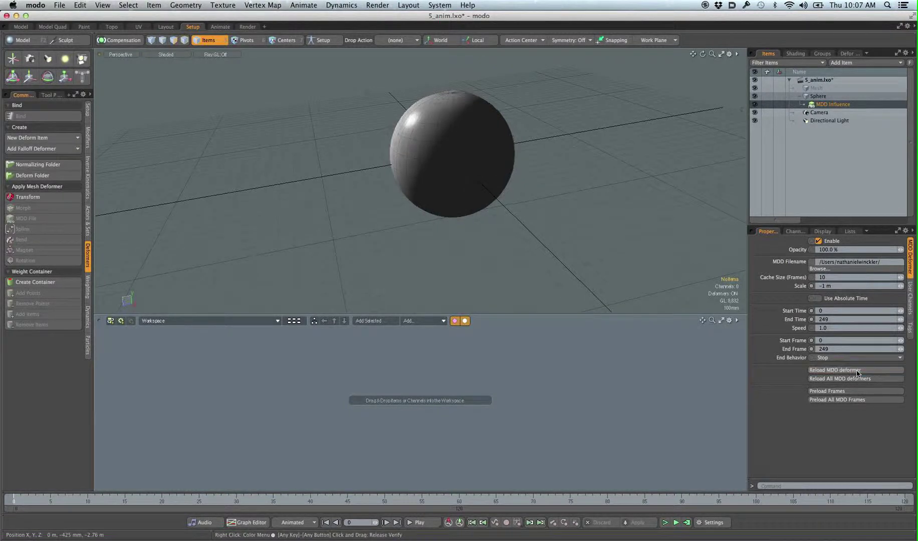
Select the sphere, toggle its MDD Influence off and on, and examine the mesh wireframe from several angles for distortion
{"action": "left_click_drag", "start_coordinate": [361, 191], "coordinate": [404, 145], "text": "alt"}
{"action": "left_click", "coordinate": [450, 169]}
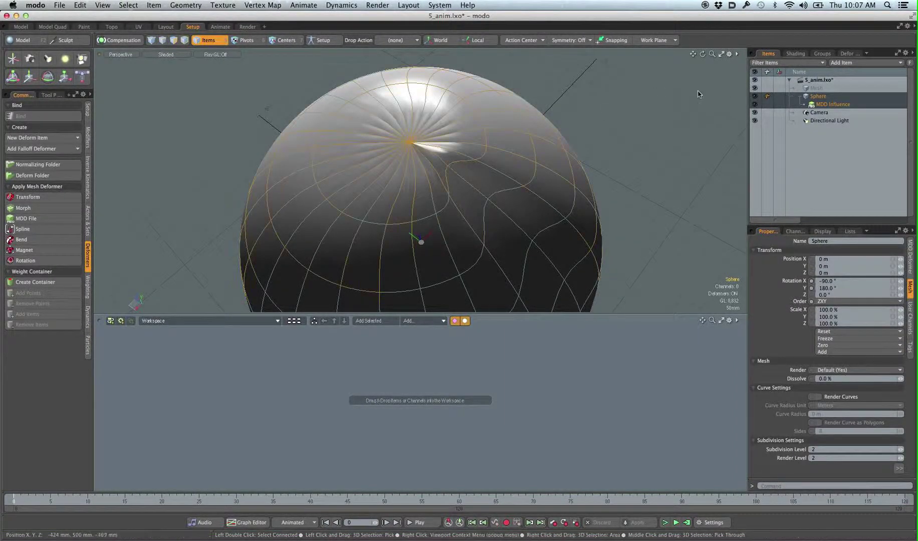
{"action": "left_click", "coordinate": [755, 104]}
{"action": "left_click", "coordinate": [755, 105]}
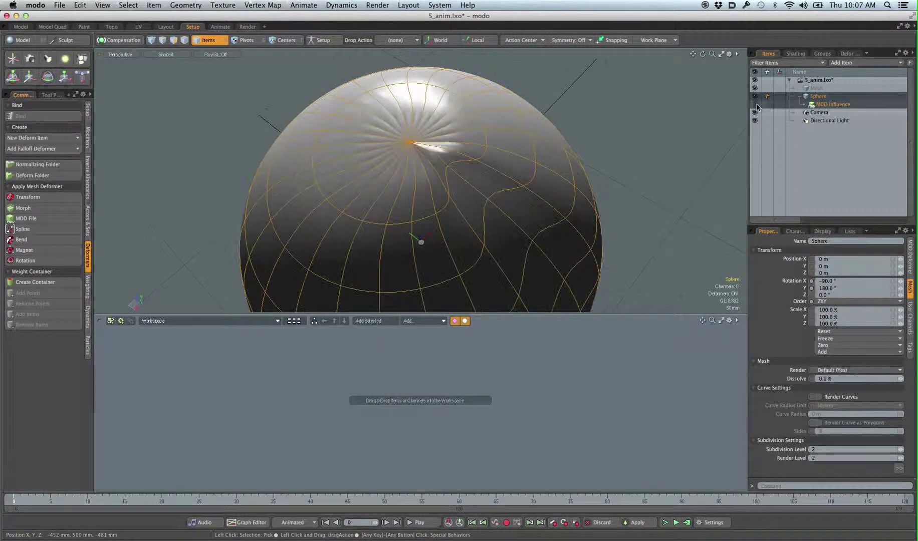
{"action": "left_click_drag", "start_coordinate": [556, 175], "coordinate": [549, 141], "text": "alt"}
{"action": "scroll", "coordinate": [555, 159], "scroll_direction": "down", "scroll_amount": 5}
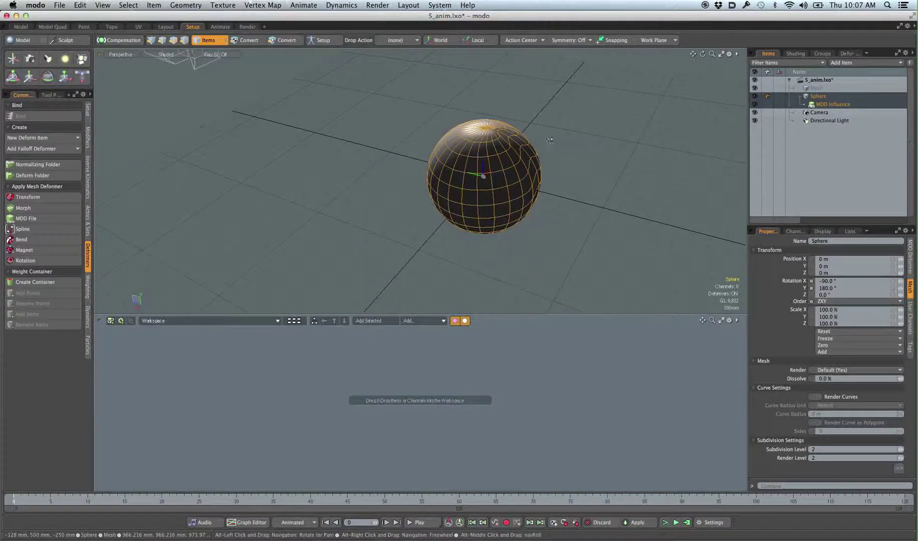
{"action": "left_click_drag", "start_coordinate": [386, 200], "coordinate": [364, 170], "text": "alt"}
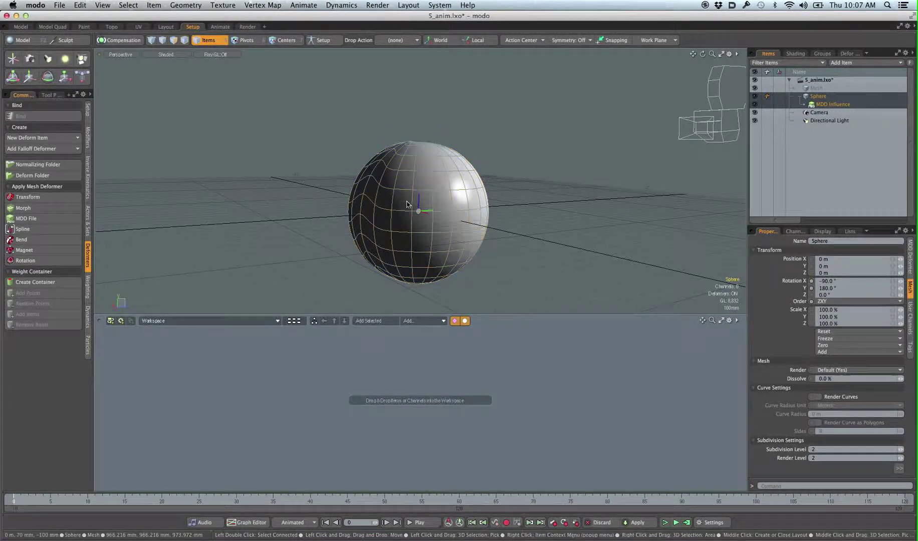
{"action": "left_click_drag", "start_coordinate": [375, 181], "coordinate": [416, 205], "text": "alt"}
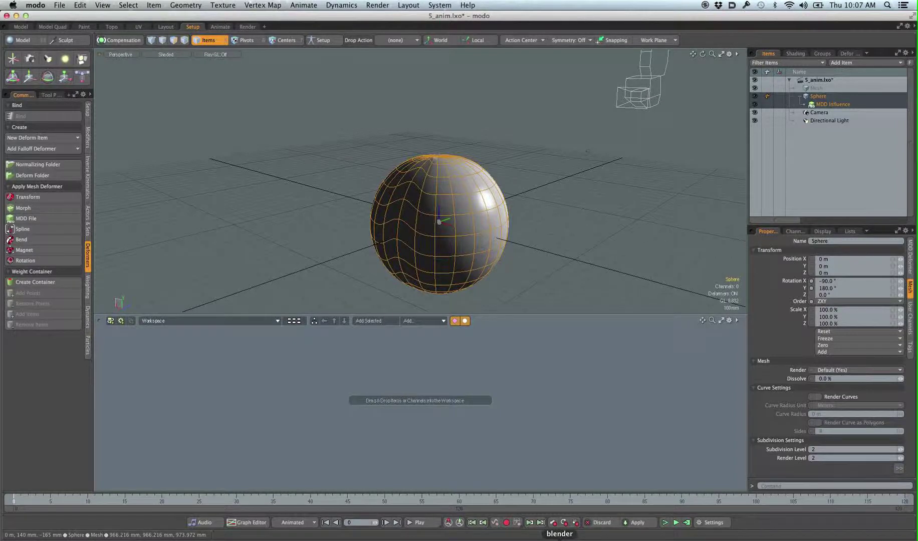
Switch to Blender and turn off the viewport display of the sphere's Subdivision Surface modifier
{"action": "left_click", "coordinate": [559, 539]}
{"action": "middle_click_drag", "start_coordinate": [391, 343], "coordinate": [405, 299], "text": "shift"}
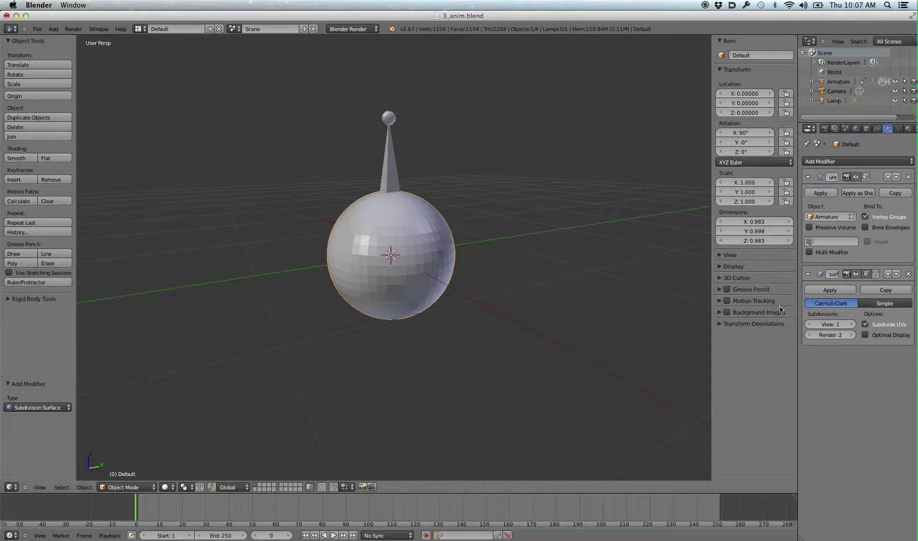
{"action": "mouse_move", "coordinate": [611, 319]}
{"action": "middle_mouse_down"}
{"action": "mouse_move", "coordinate": [342, 248]}
{"action": "mouse_move", "coordinate": [389, 252]}
{"action": "mouse_move", "coordinate": [379, 250]}
{"action": "mouse_move", "coordinate": [396, 204]}
{"action": "middle_mouse_up"}
{"action": "scroll", "coordinate": [391, 248], "scroll_direction": "up", "scroll_amount": 2}
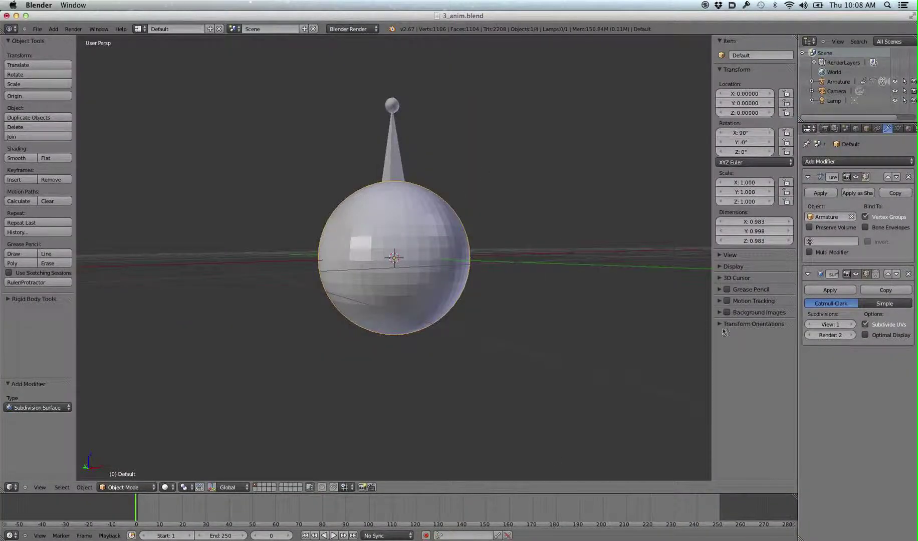
{"action": "left_click", "coordinate": [856, 274]}
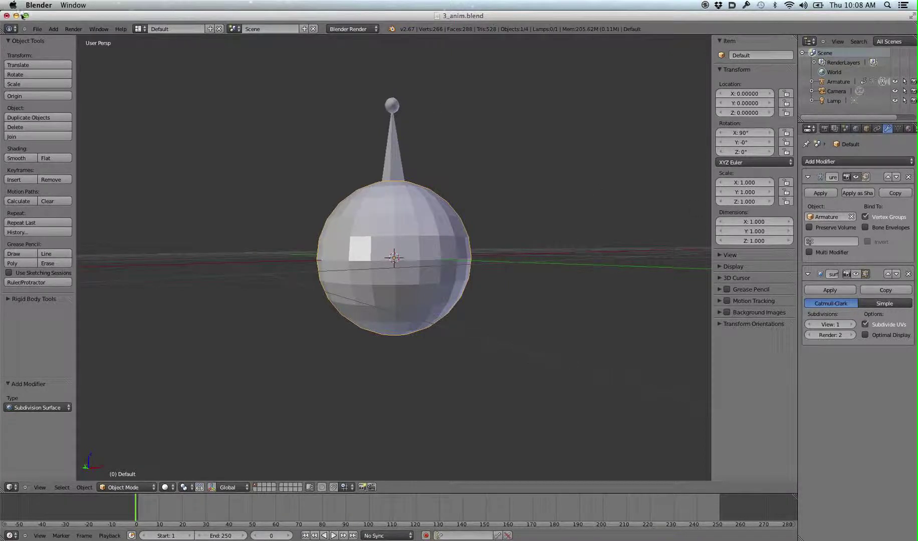
Export the unsubdivided sphere again as a Lightwave Point Cache over the previous MDD file
{"action": "left_click", "coordinate": [36, 28]}
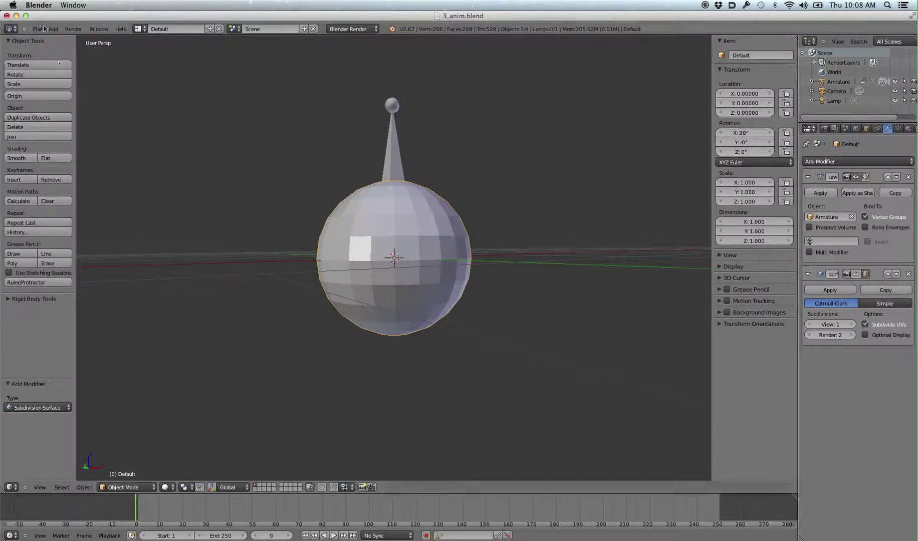
{"action": "left_click", "coordinate": [41, 29]}
{"action": "mouse_move", "coordinate": [50, 184]}
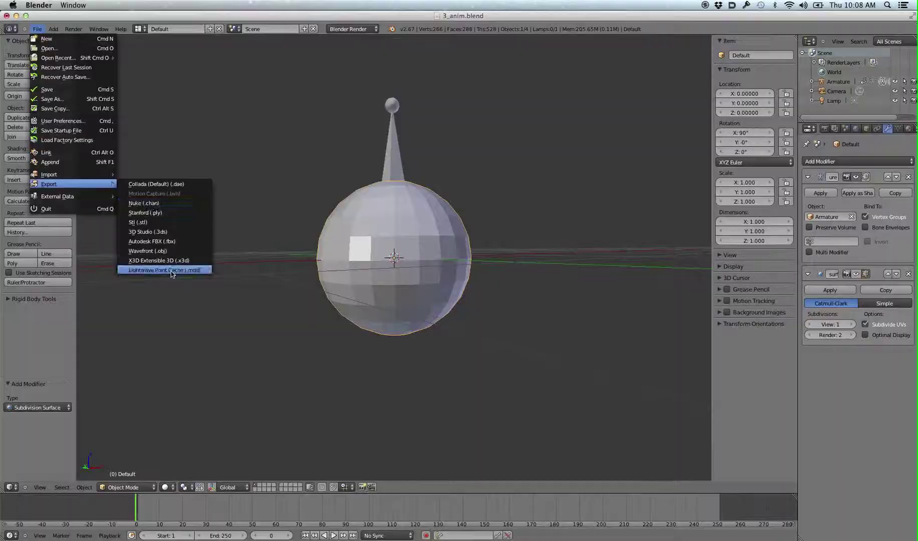
{"action": "left_click", "coordinate": [155, 272]}
{"action": "key", "text": "Return"}
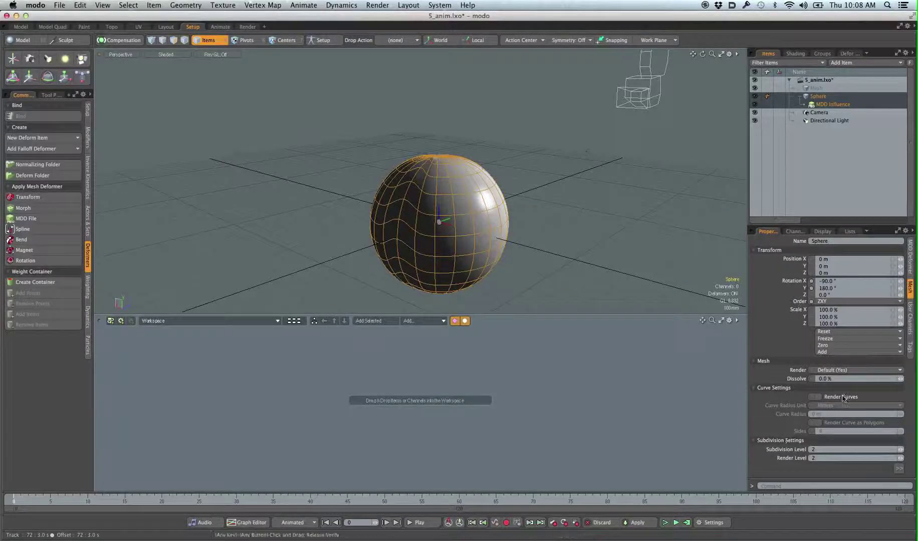
In modo, select the sphere's MDD Influence and reload its MDD deformer
{"action": "left_click", "coordinate": [832, 105]}
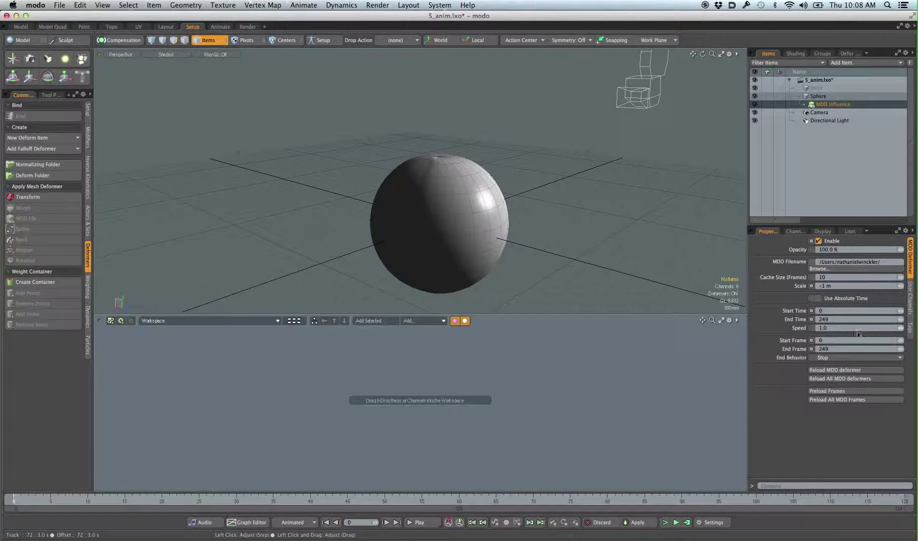
{"action": "left_click", "coordinate": [847, 372]}
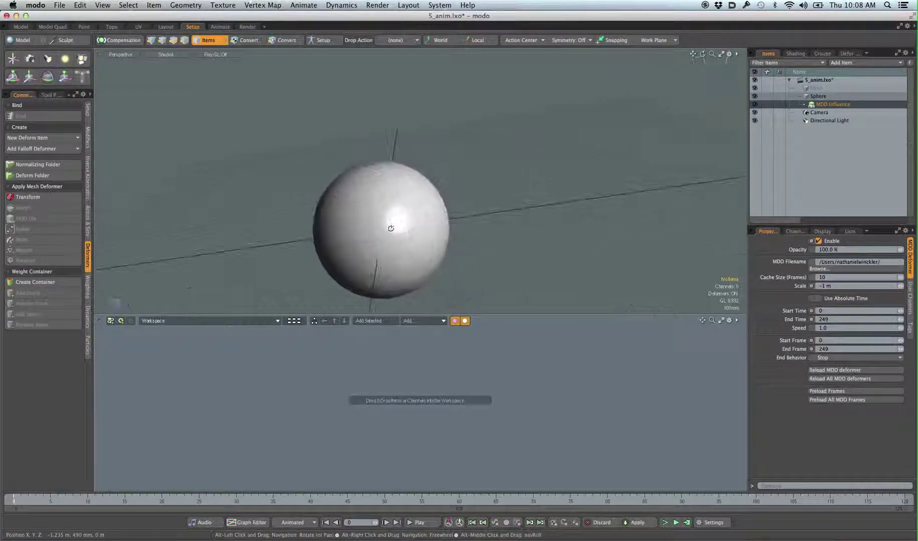